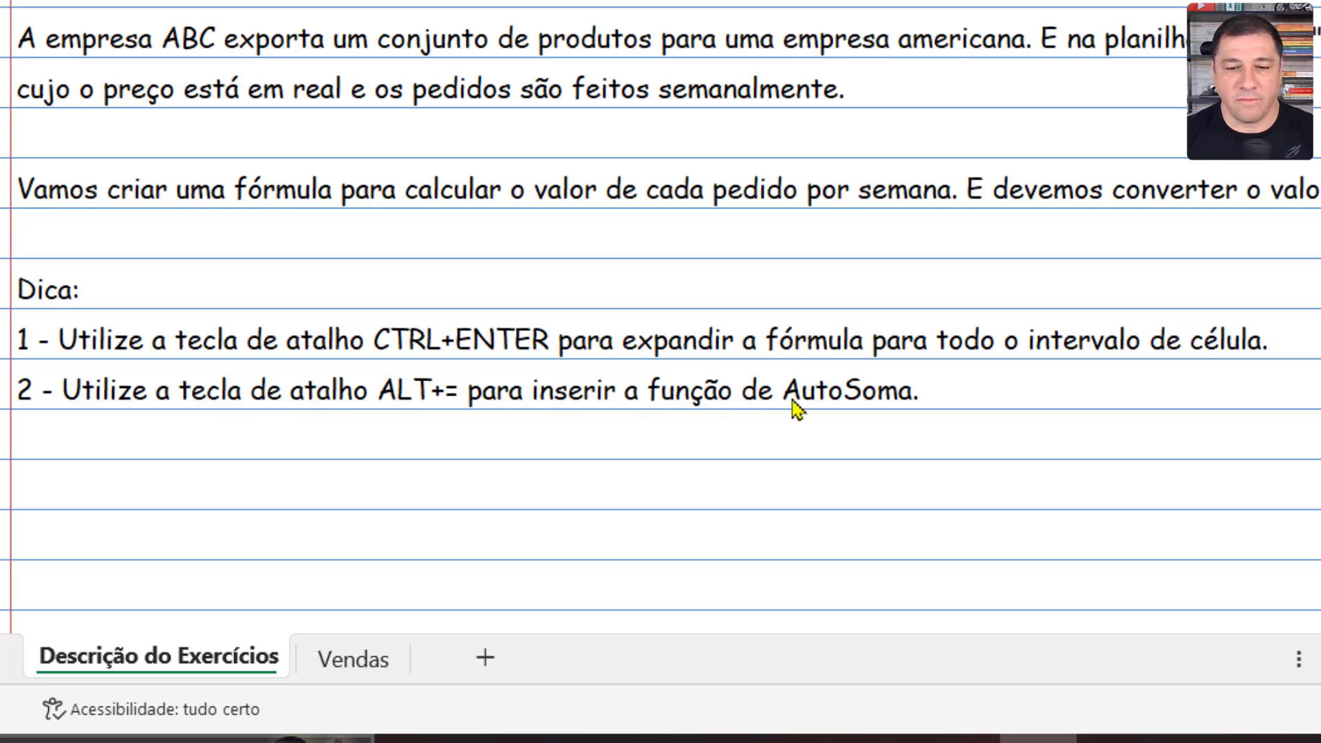
Step: Open the Vendas sheet and examine the order number, product codes, unit values, weekly volumes and dollar rate
left_click(360, 656)
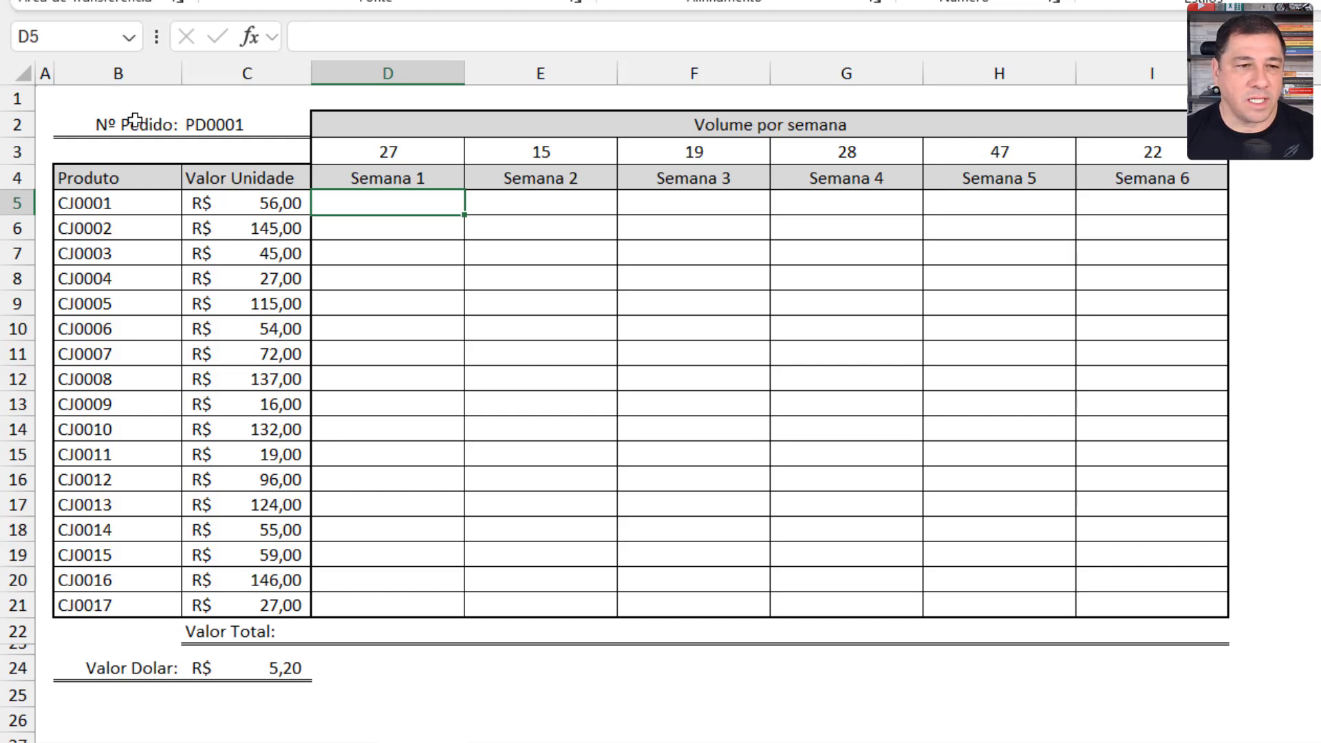
left_click(225, 127)
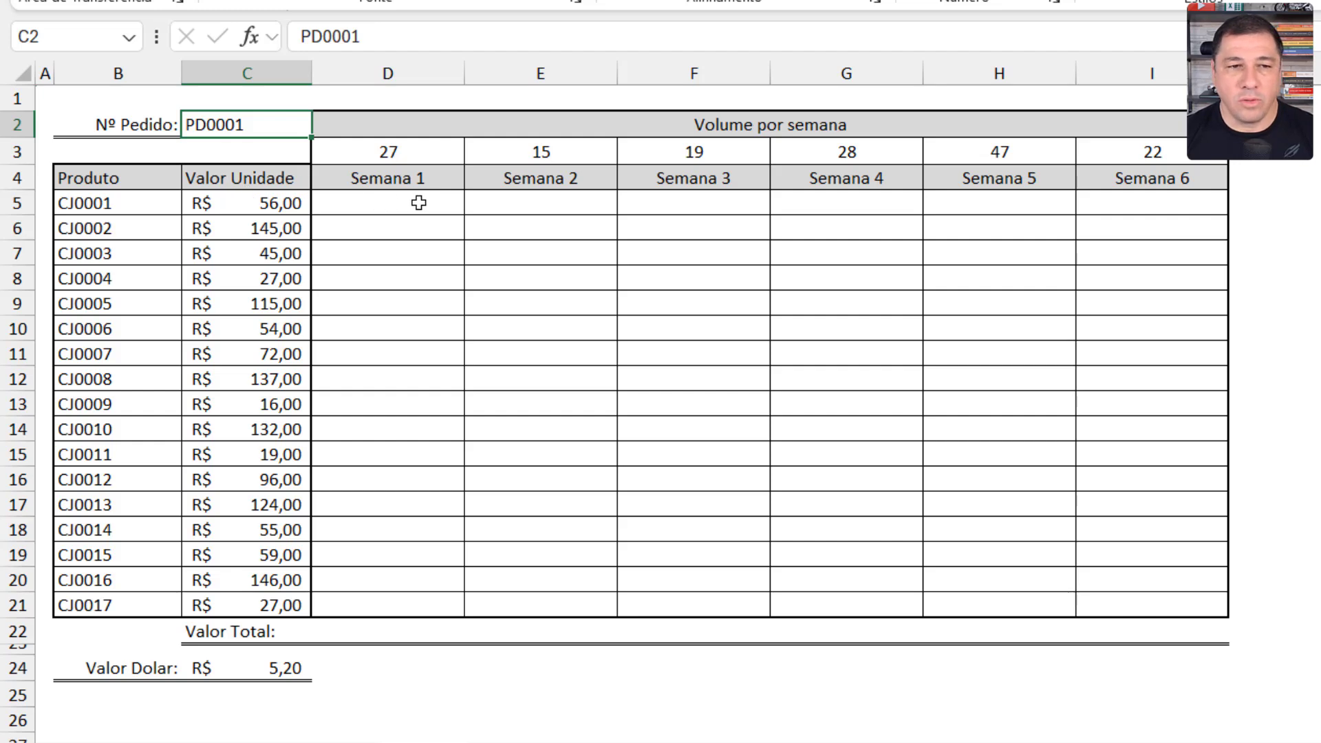
left_click_drag(122, 202, 138, 606)
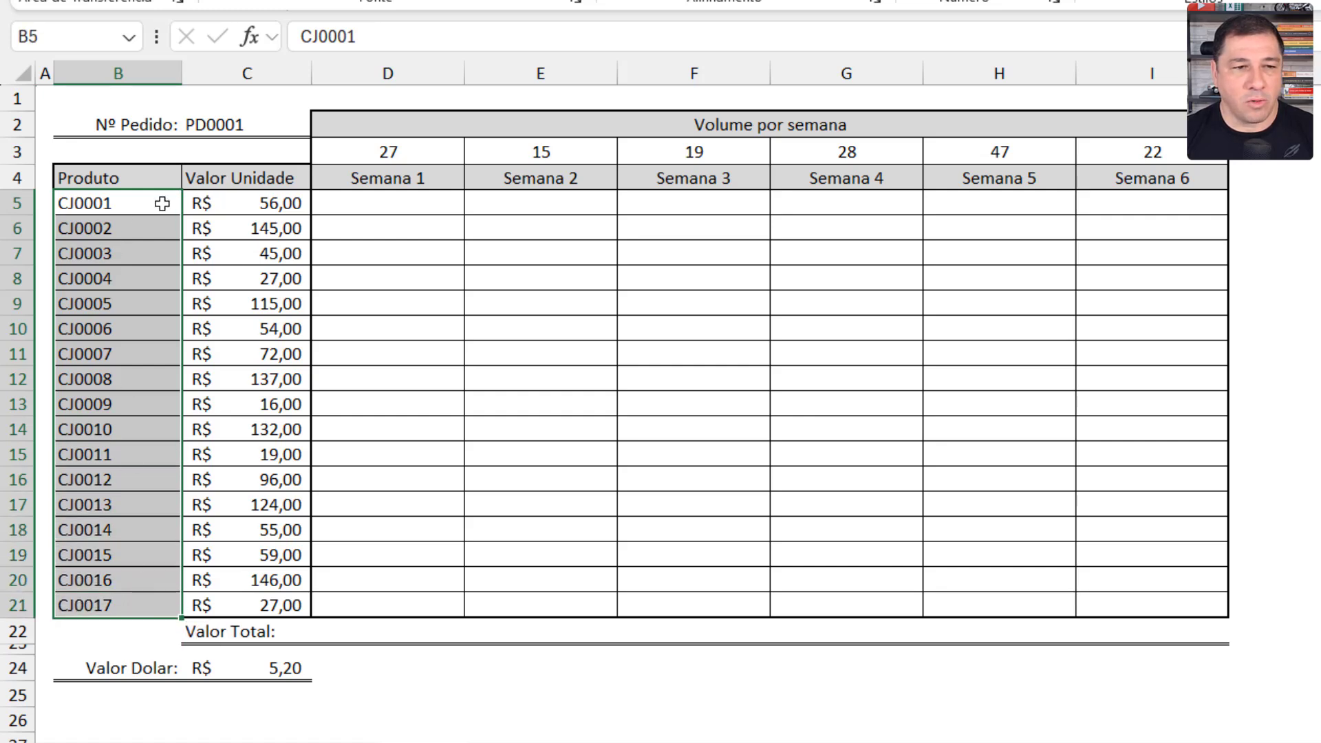
left_click_drag(231, 209, 244, 609)
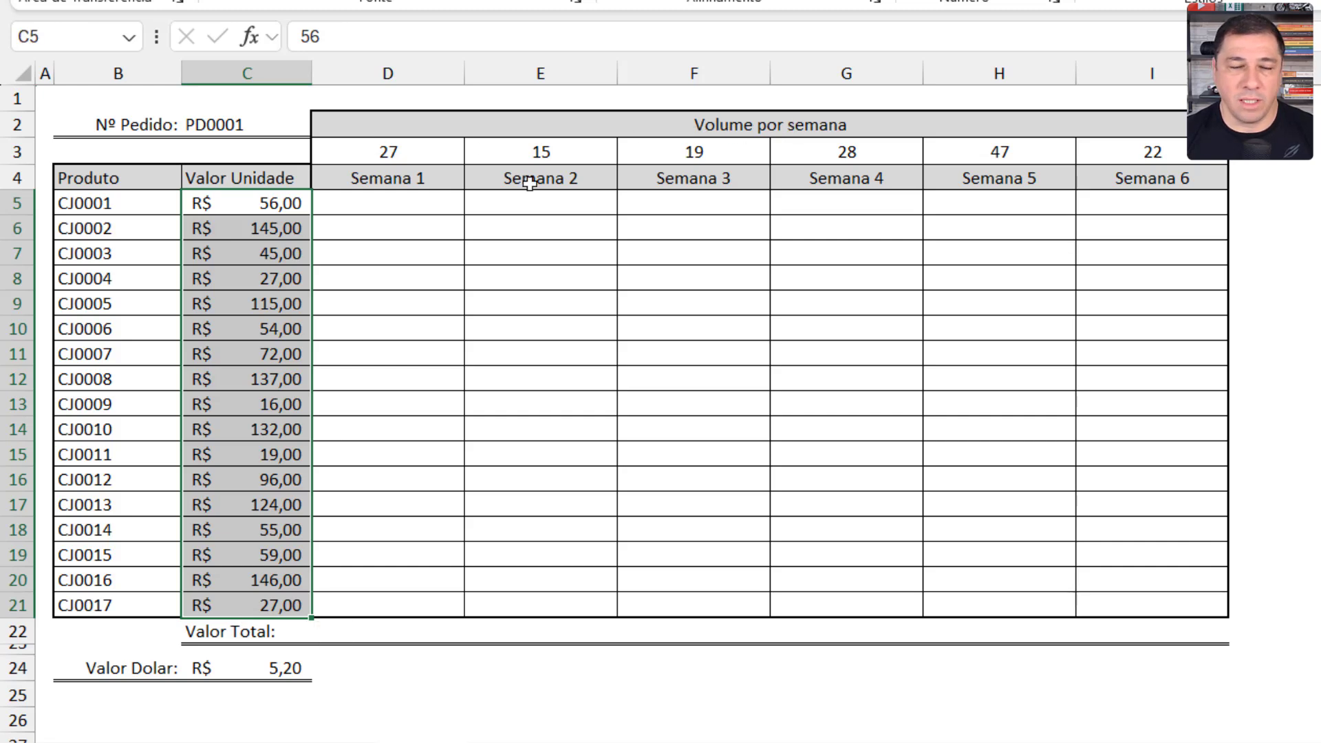
left_click(398, 180)
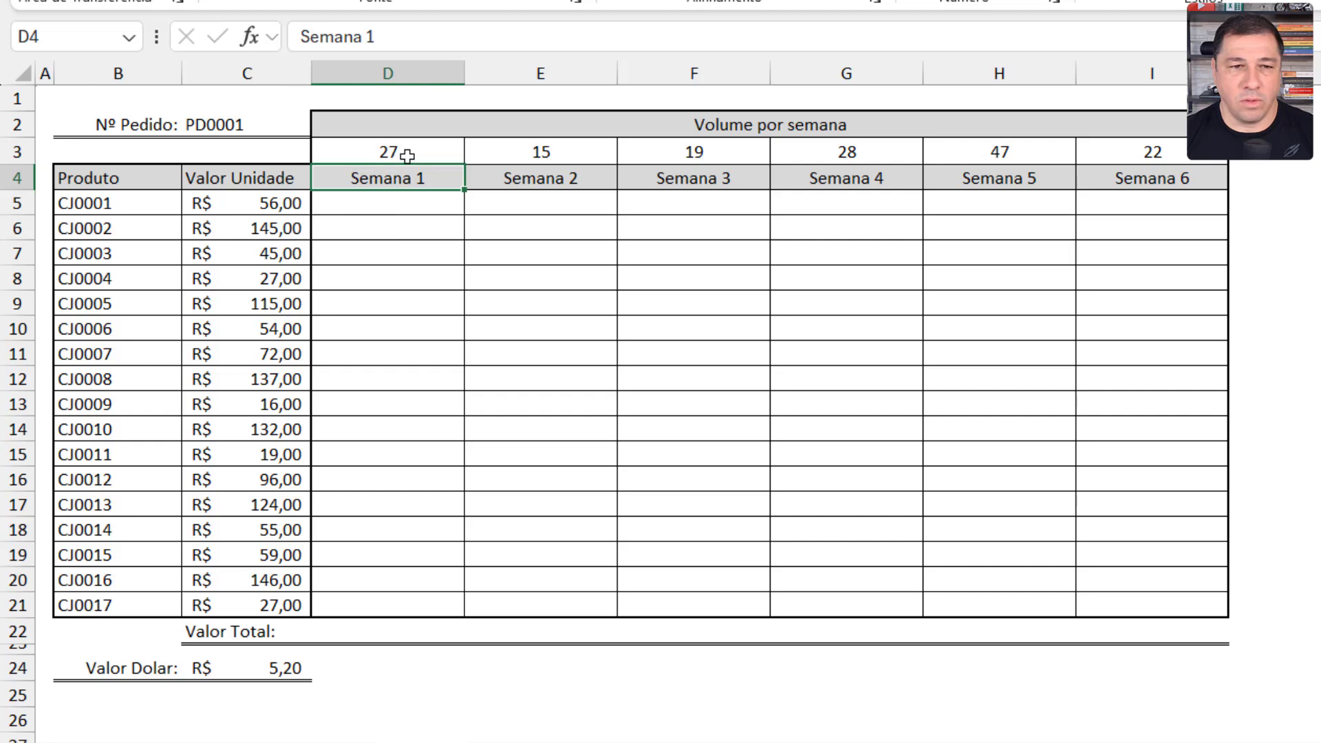
left_click(406, 151)
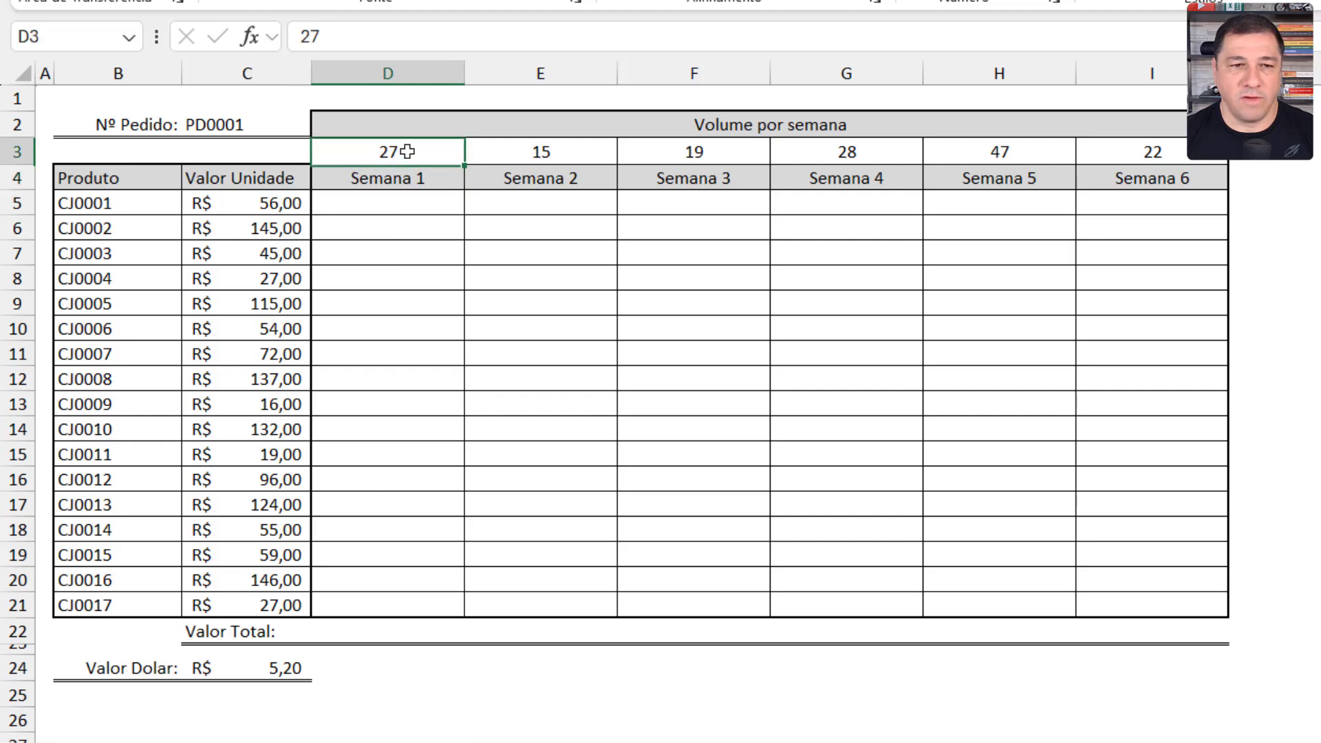
left_click(556, 152)
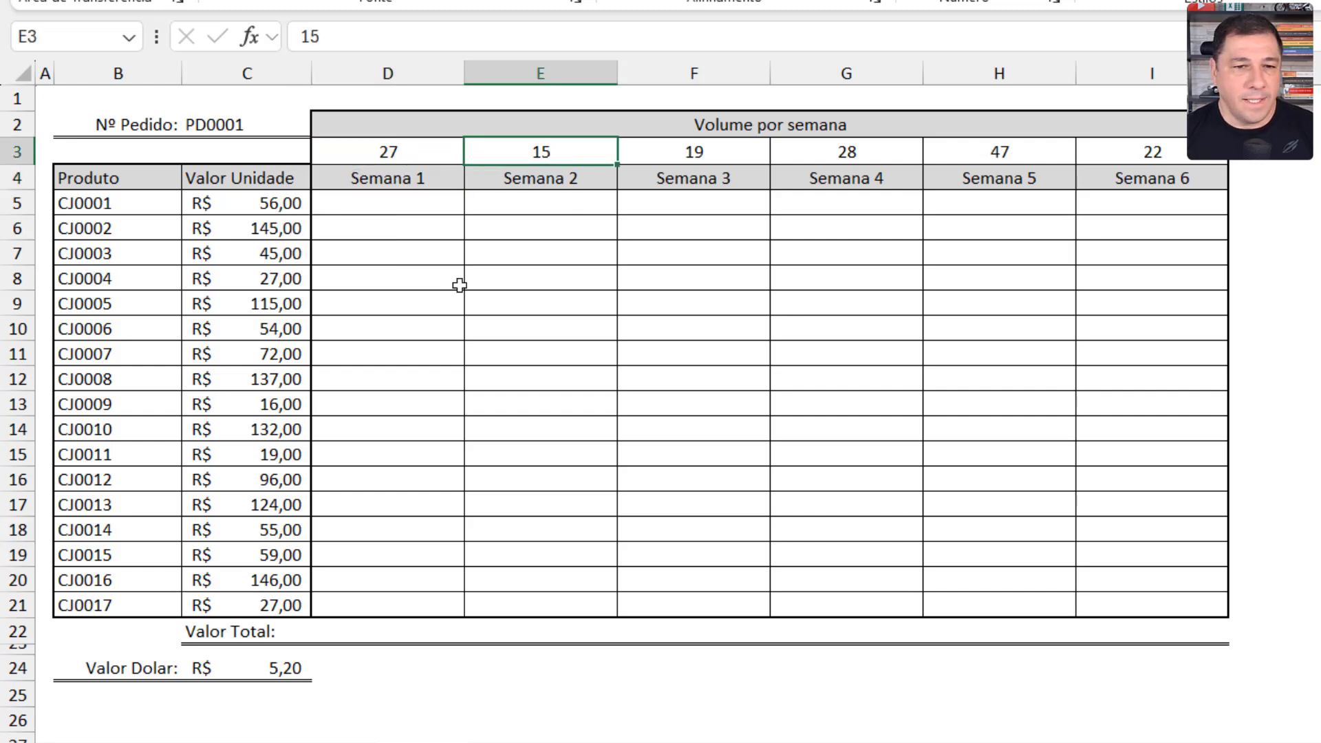
left_click(258, 674)
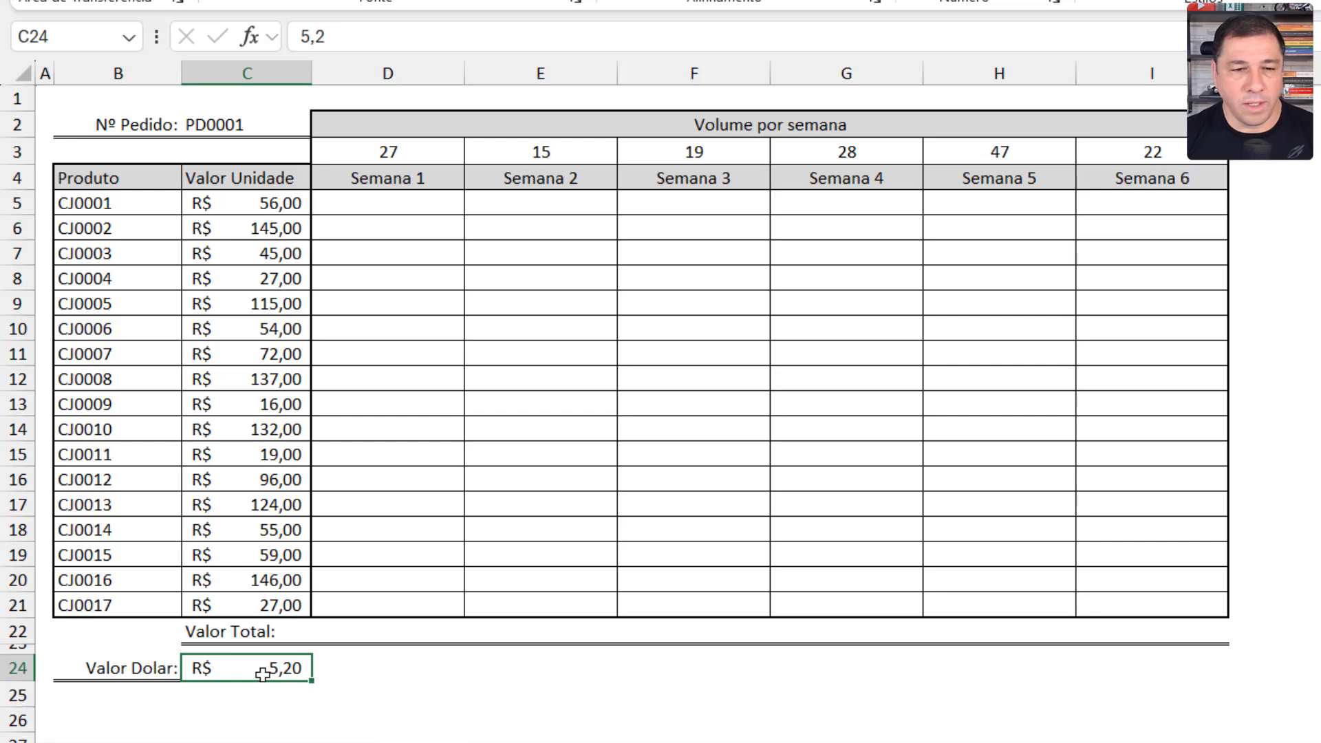
Step: Enter the formula =C5*D3 in cell D5 to multiply CJ0001's unit value by the Semana 1 volume
left_click(404, 204)
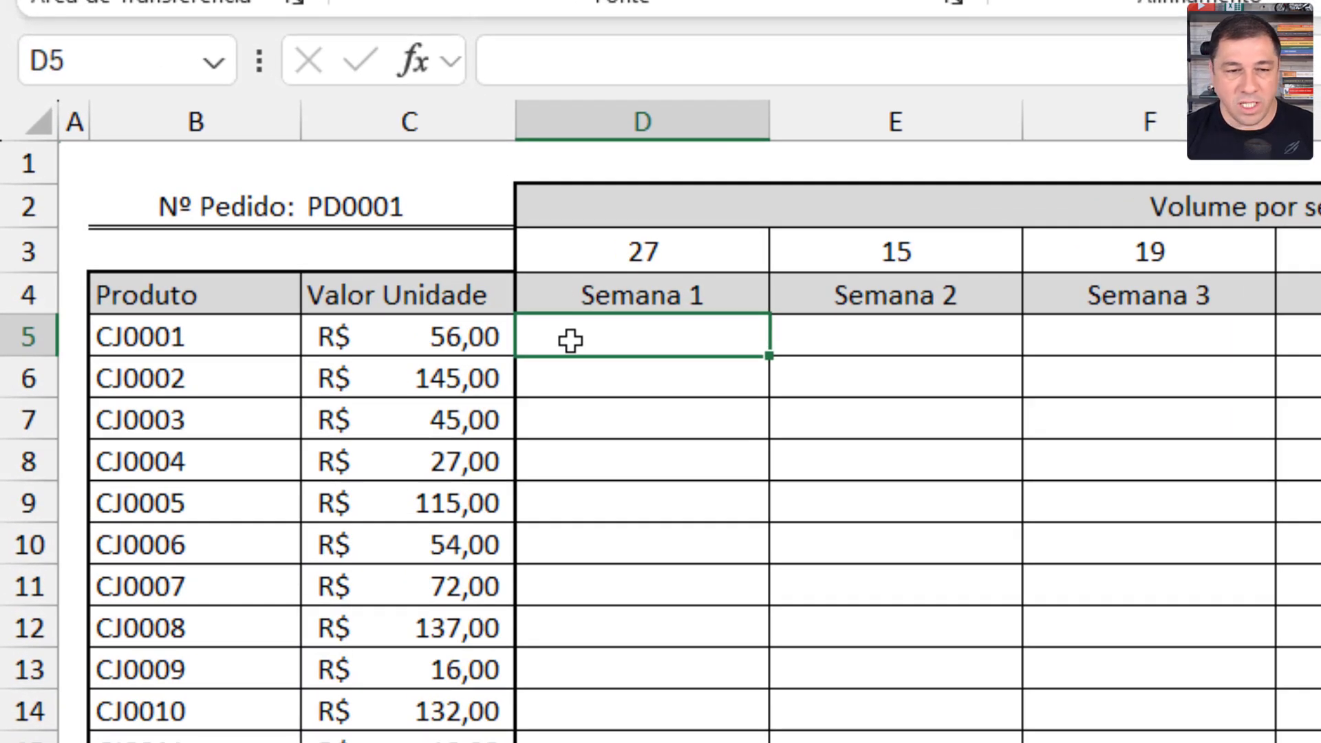
type("=")
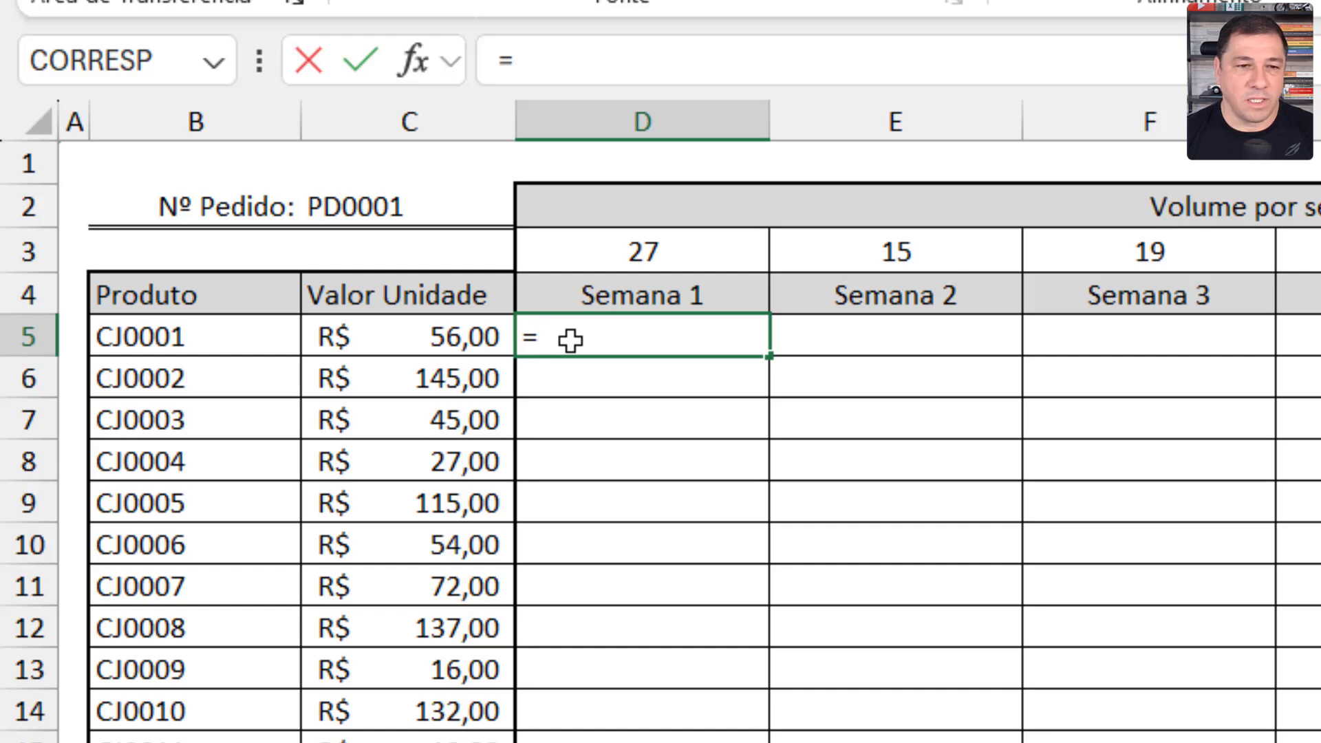
left_click(446, 340)
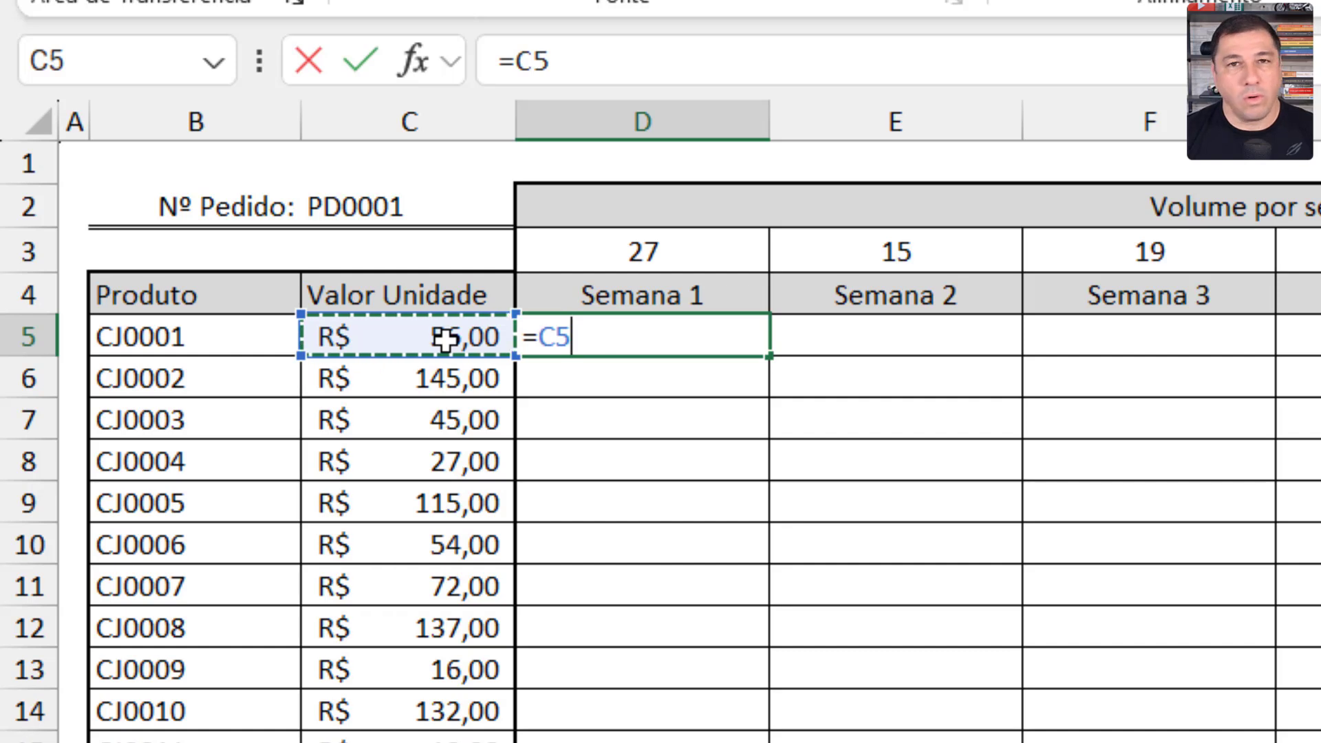
type("*")
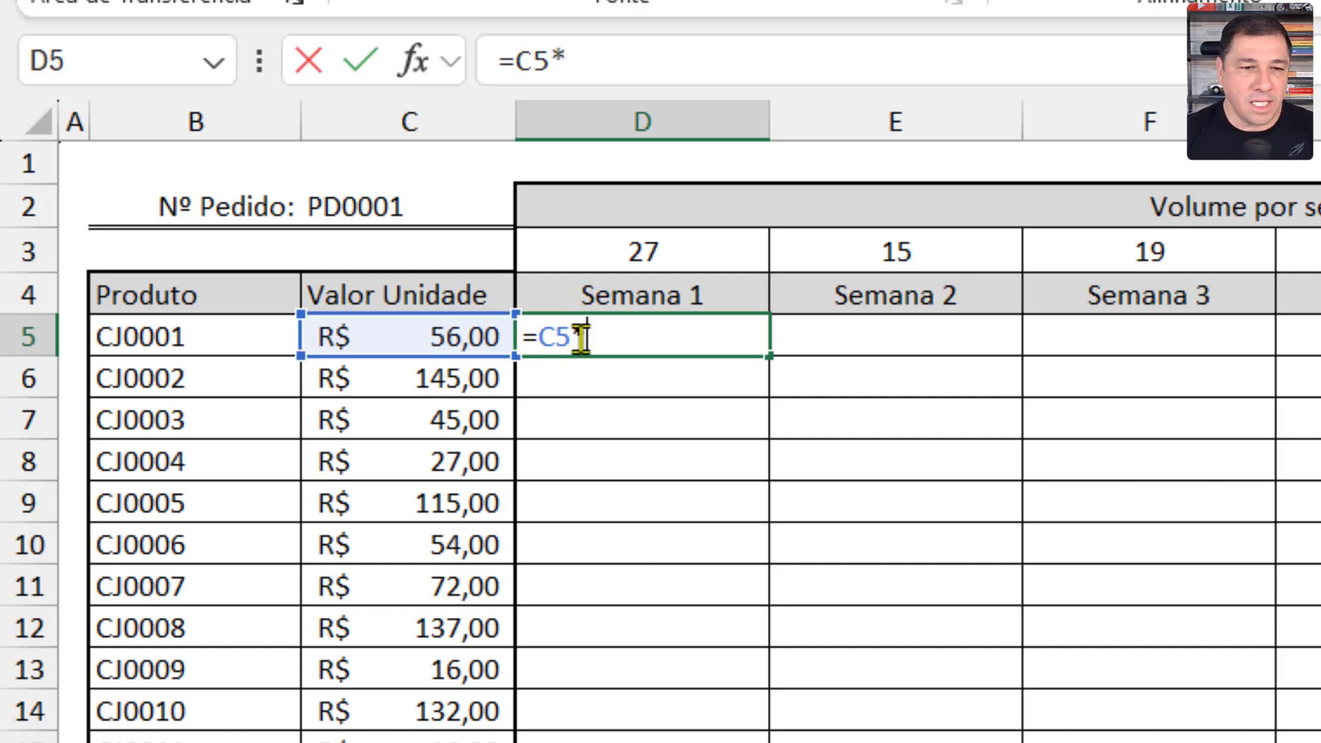
left_click(605, 260)
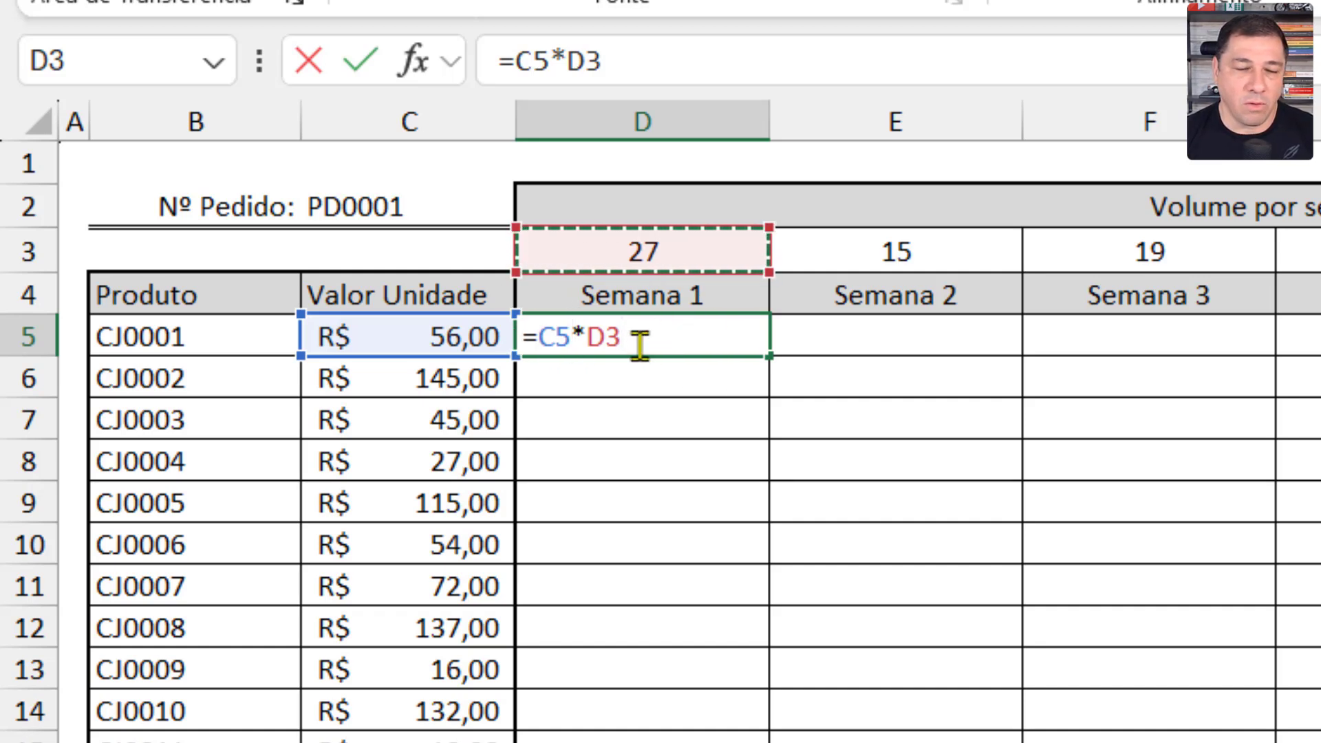
key("Return")
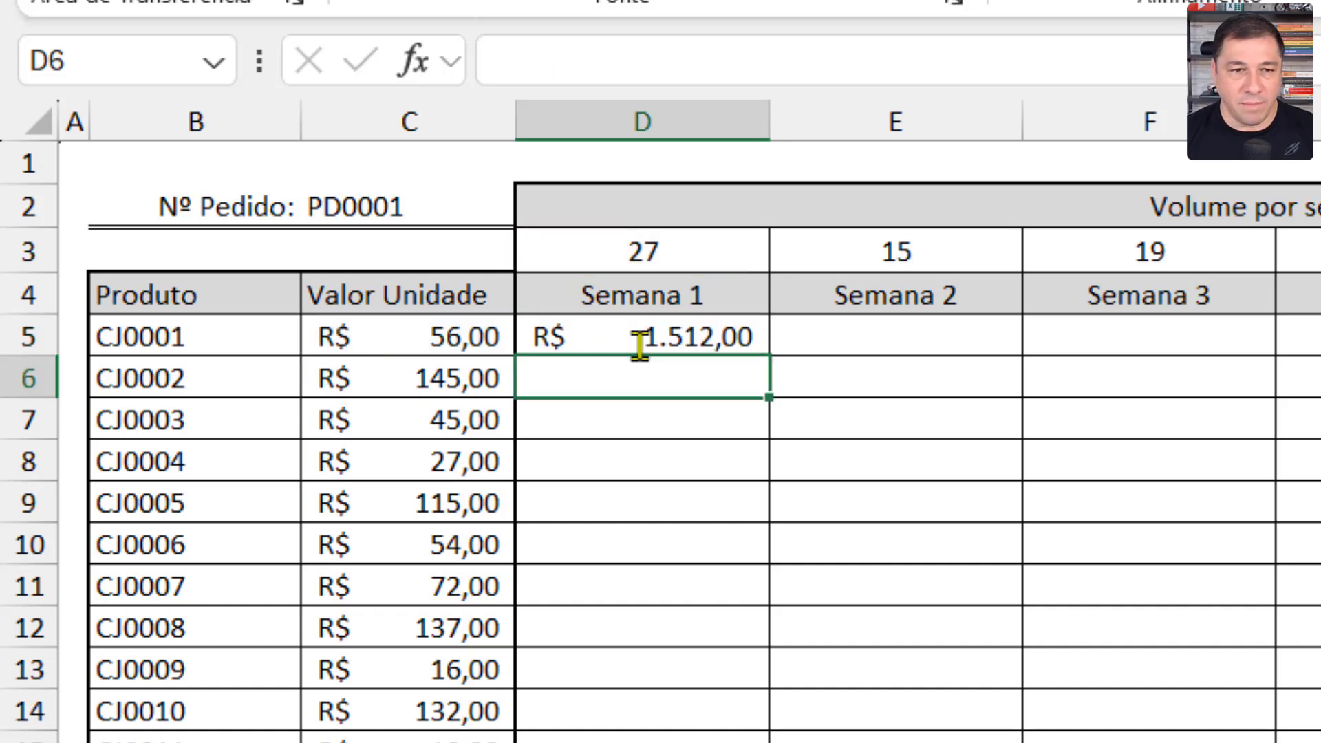
Step: Replace the formula in D5 with the MULT function, multiplying the unit value by the weekly volume: =MULT(C5;D3)
left_click(611, 333)
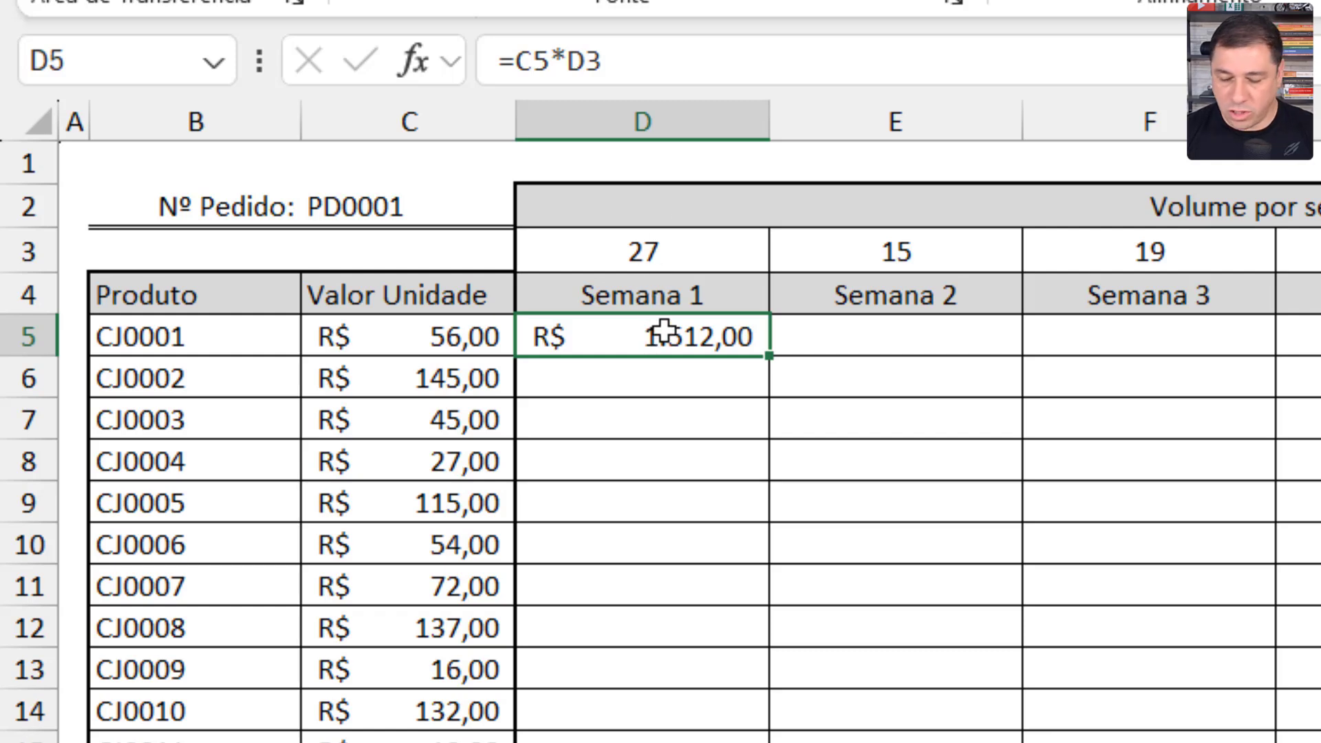
key("Delete")
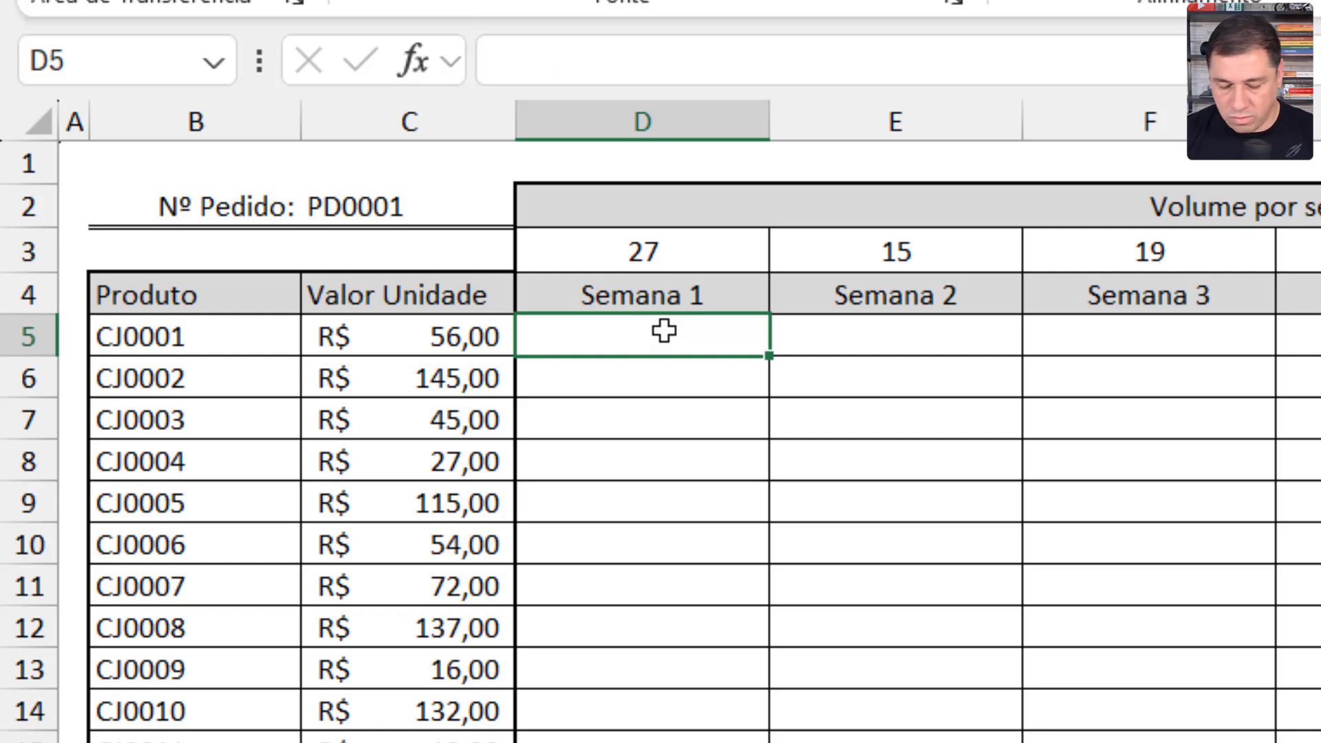
type("=")
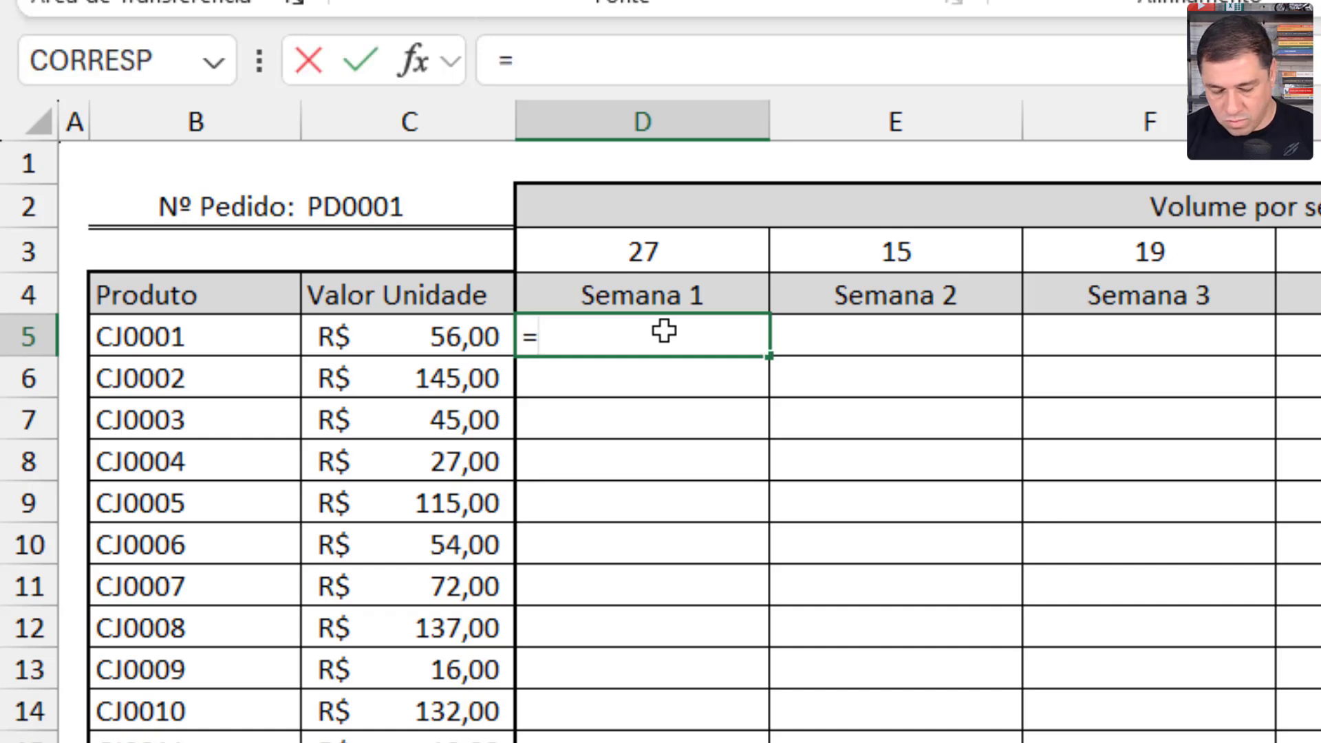
type("mult")
key("Tab")
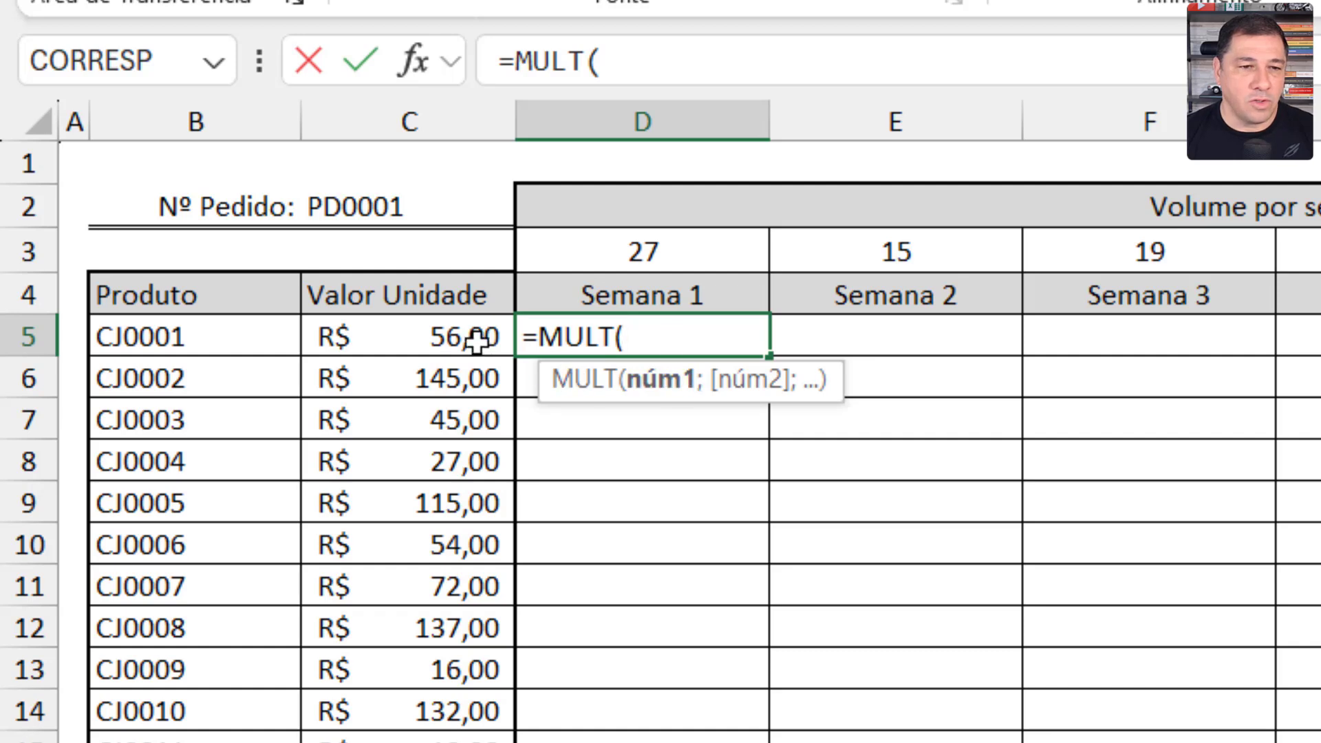
left_click(427, 339)
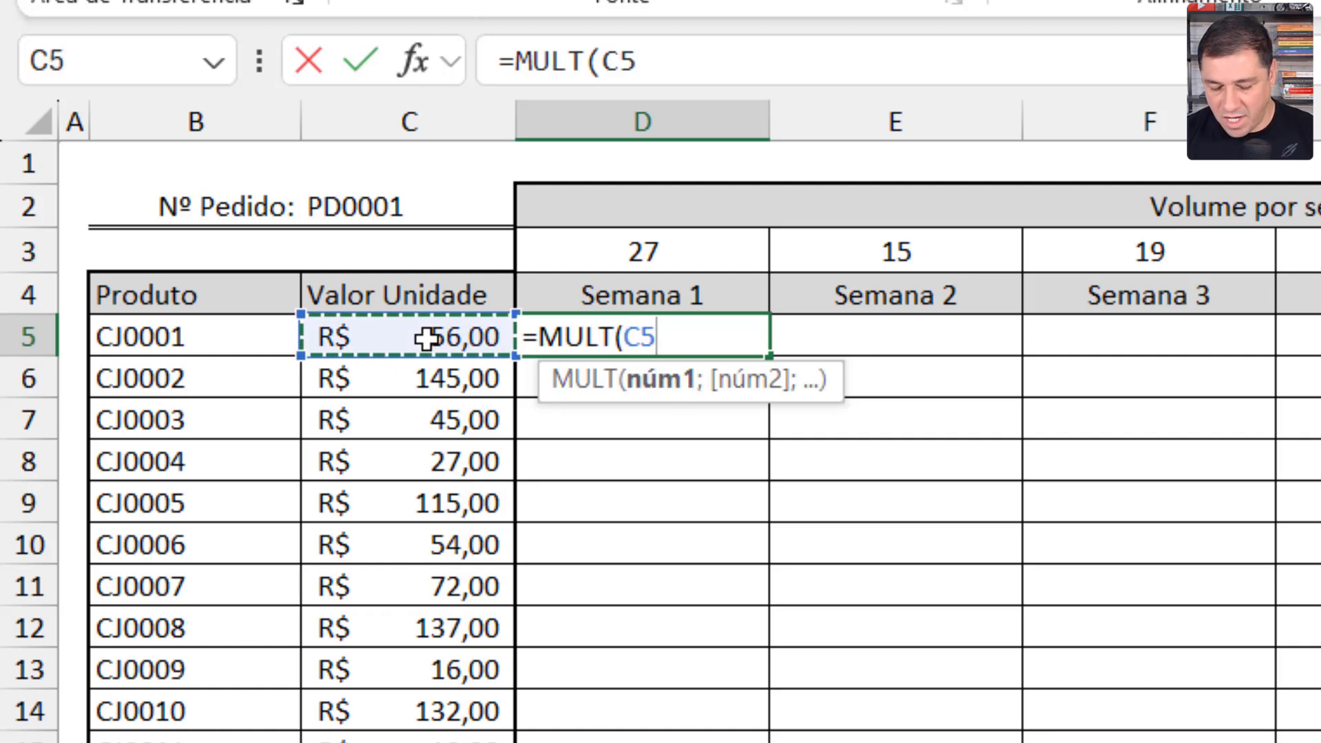
type(";")
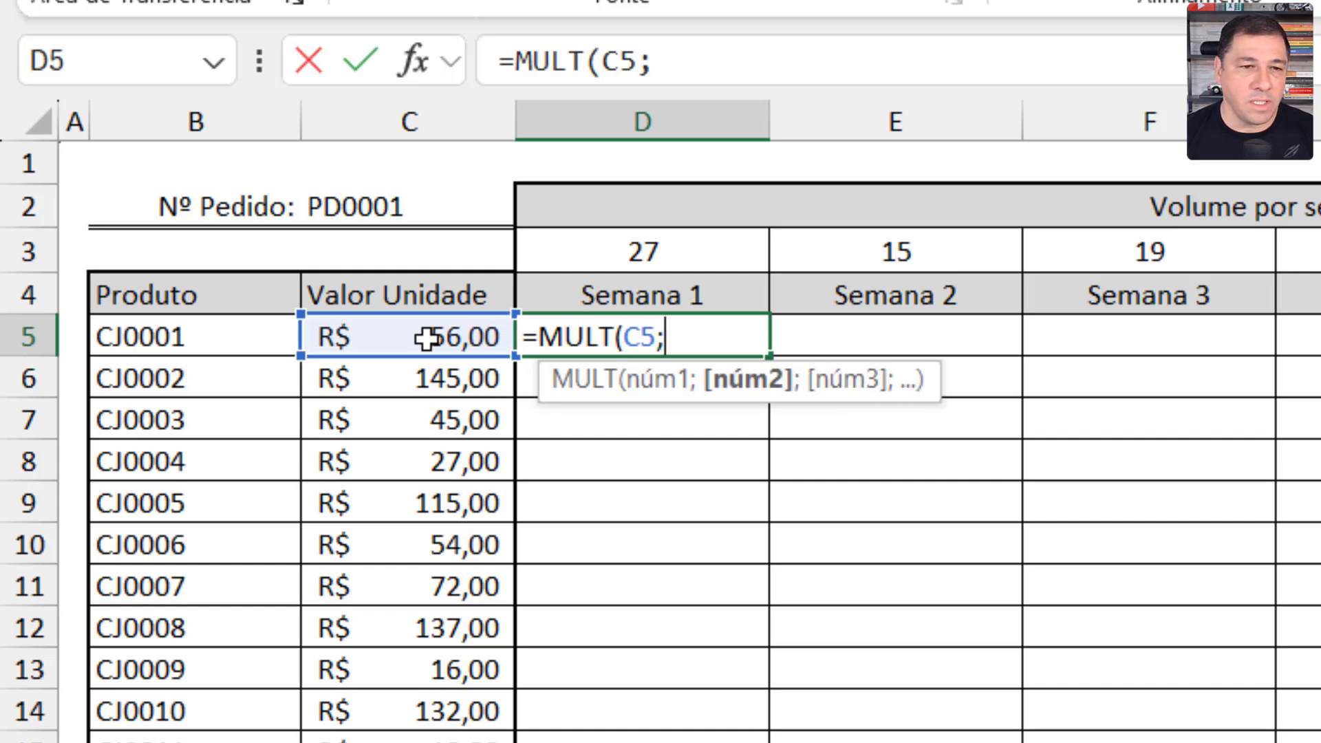
left_click(614, 255)
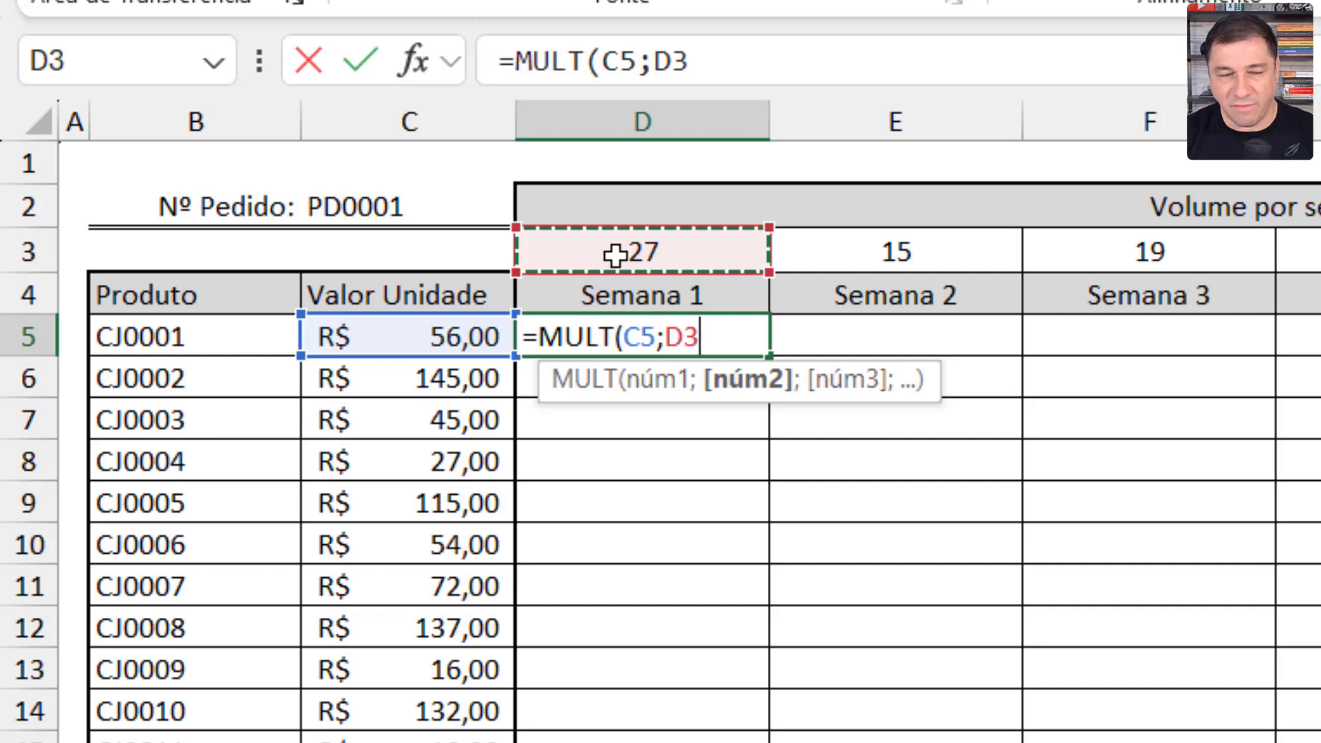
type(")")
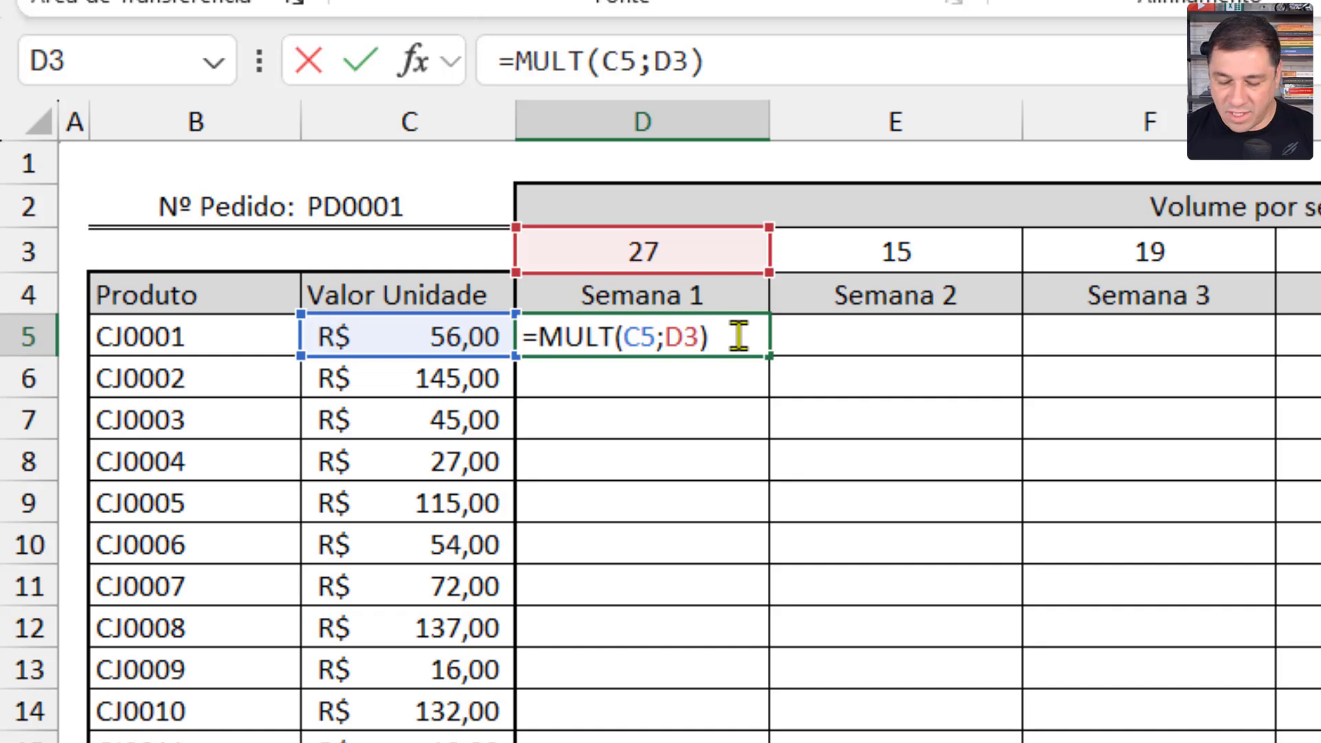
key("Return")
Step: Extend D5's formula to =MULT(C5;D3)/C24 and apply the $ Inglês (Estados Unidos) accounting format to the cell
left_click(707, 335)
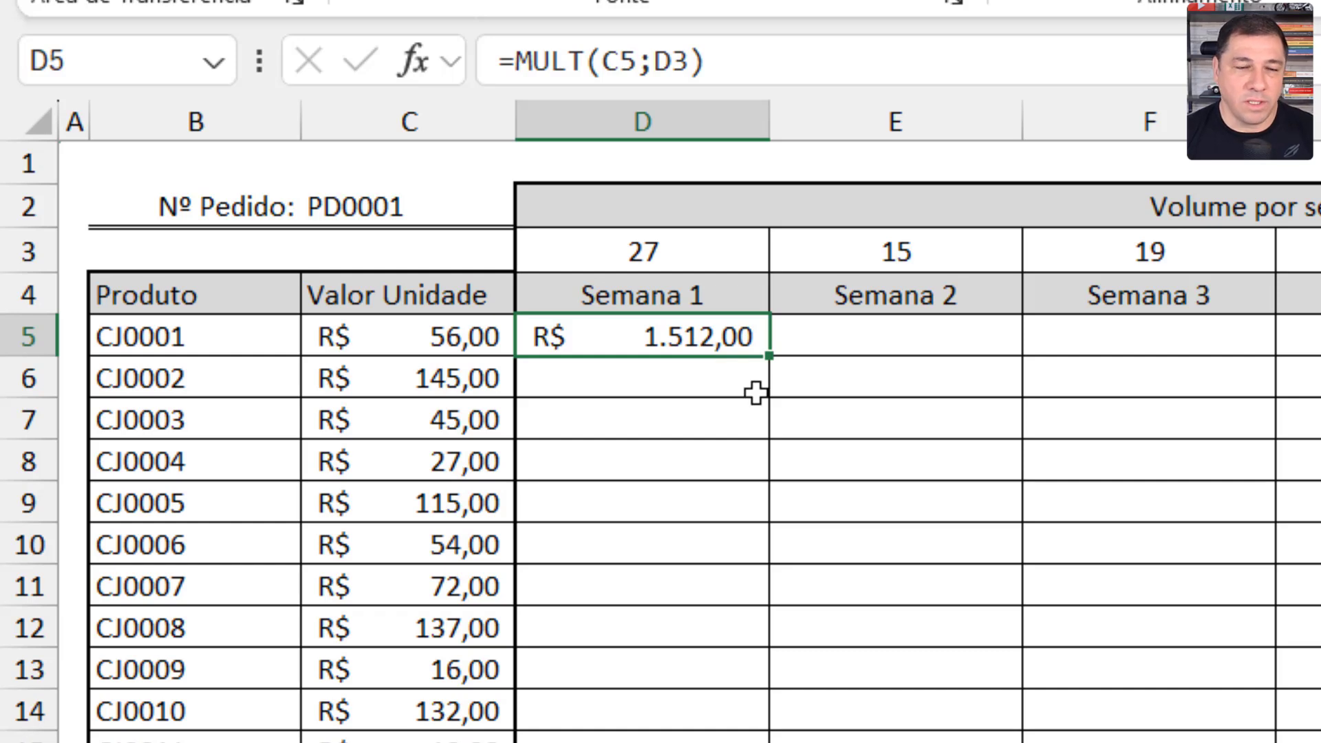
left_click(753, 67)
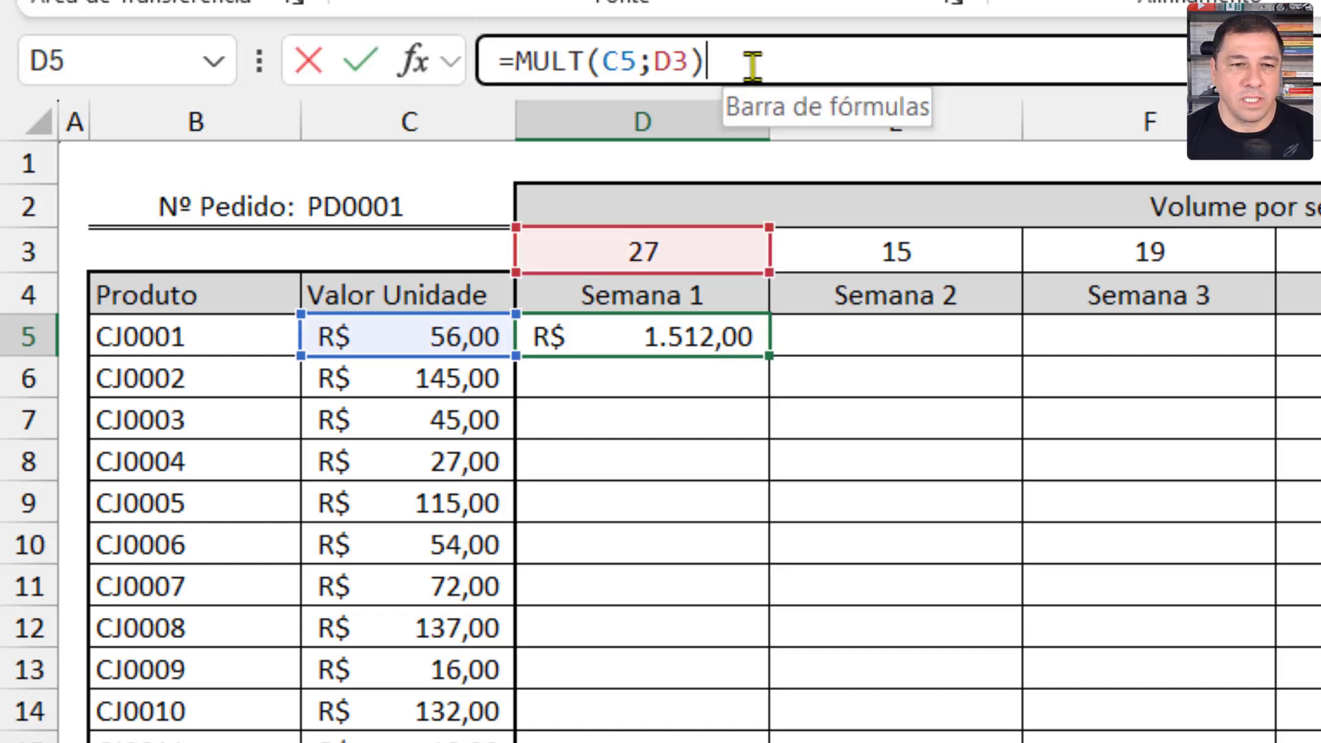
type("/")
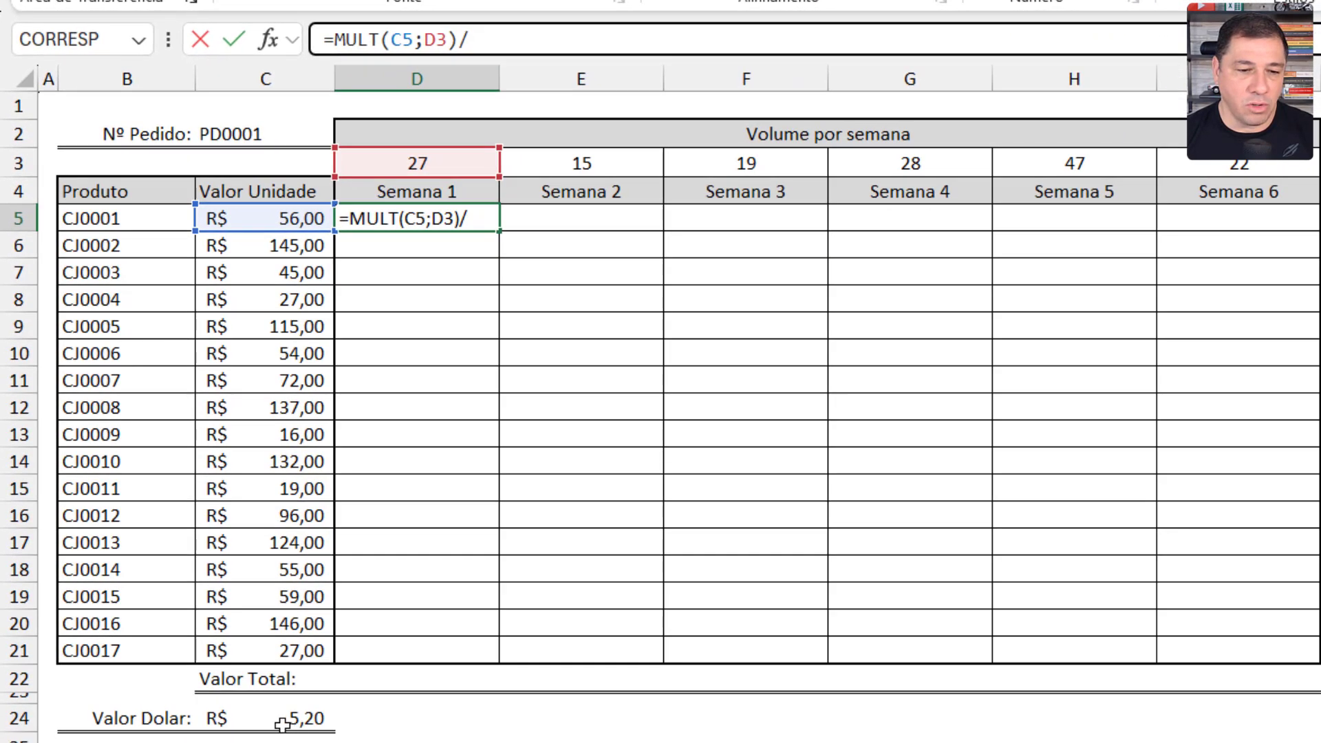
left_click(283, 724)
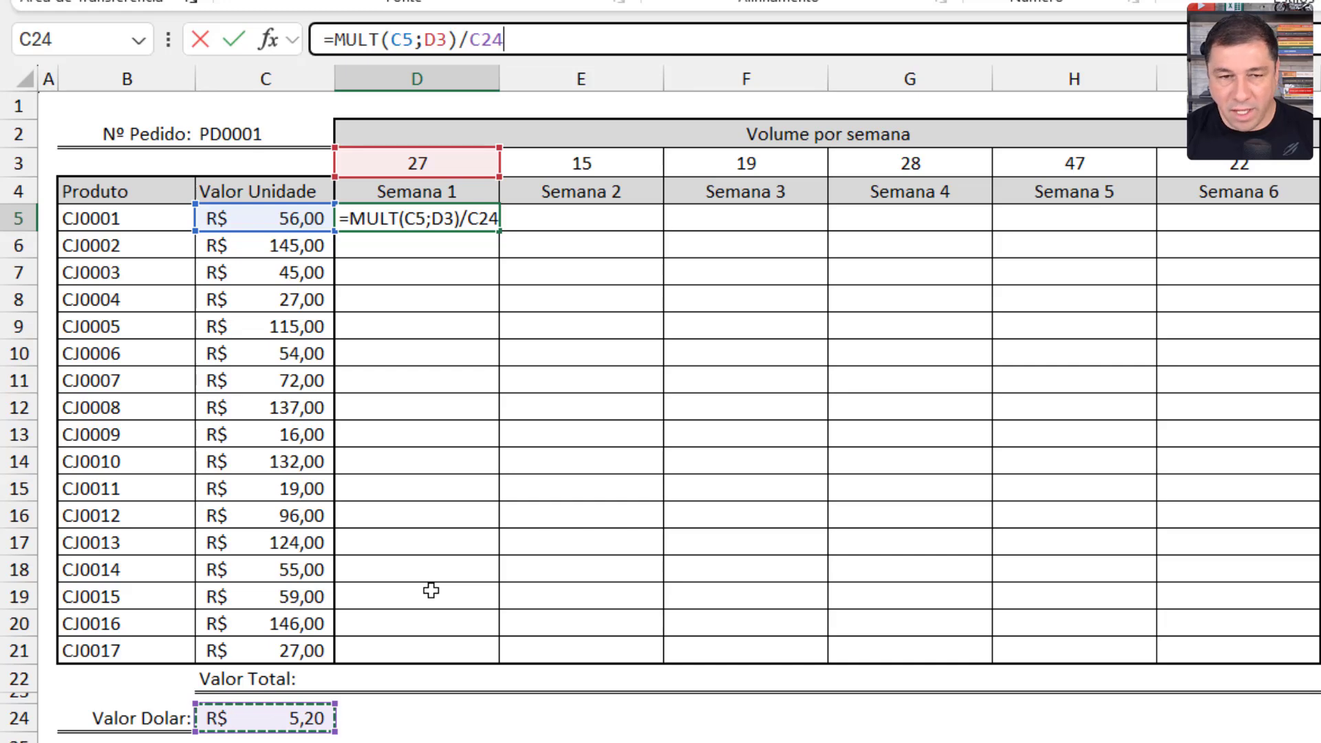
key("Return")
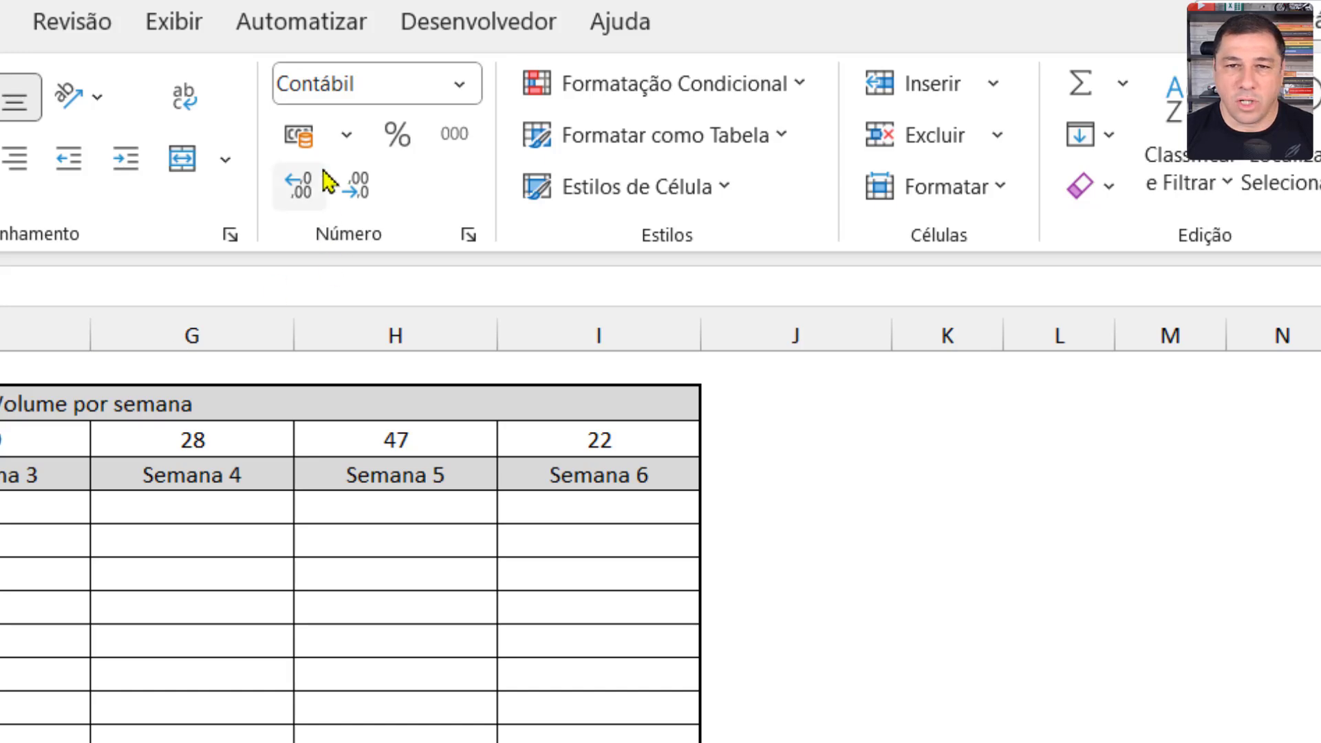
left_click(350, 137)
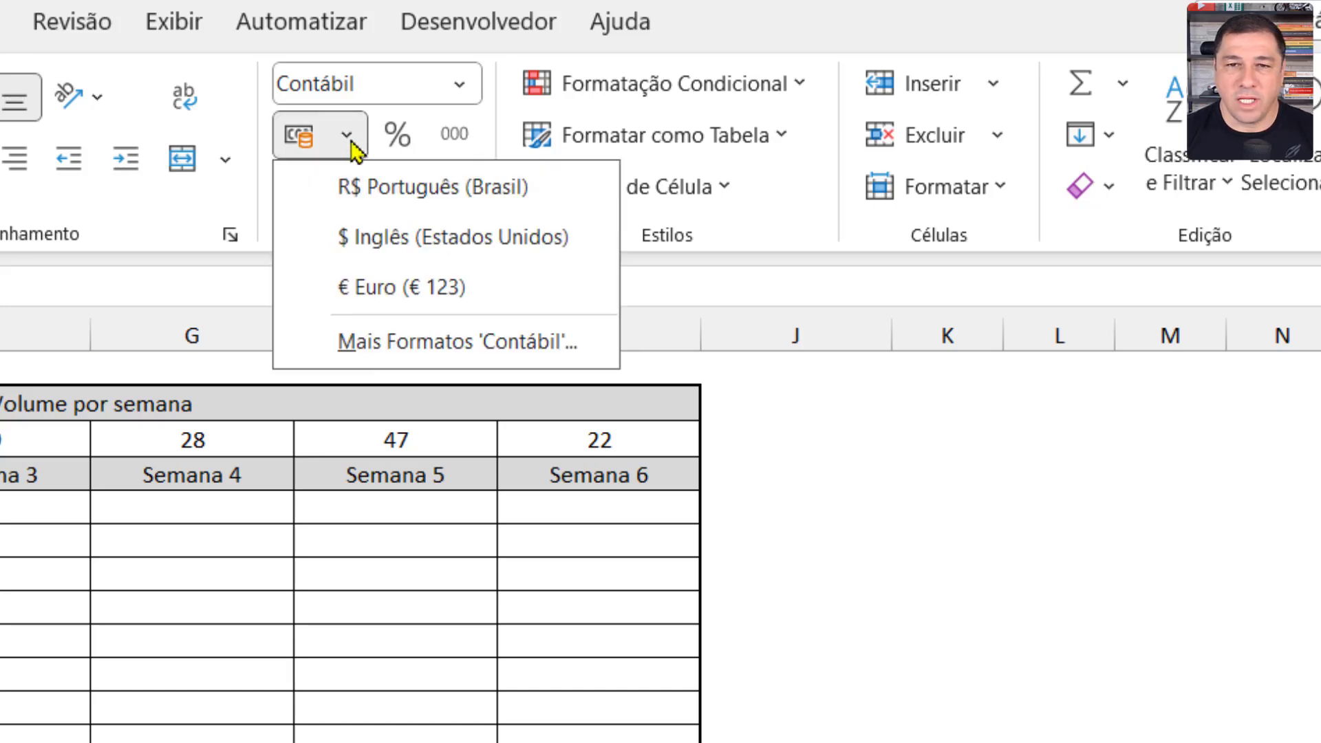
left_click(342, 251)
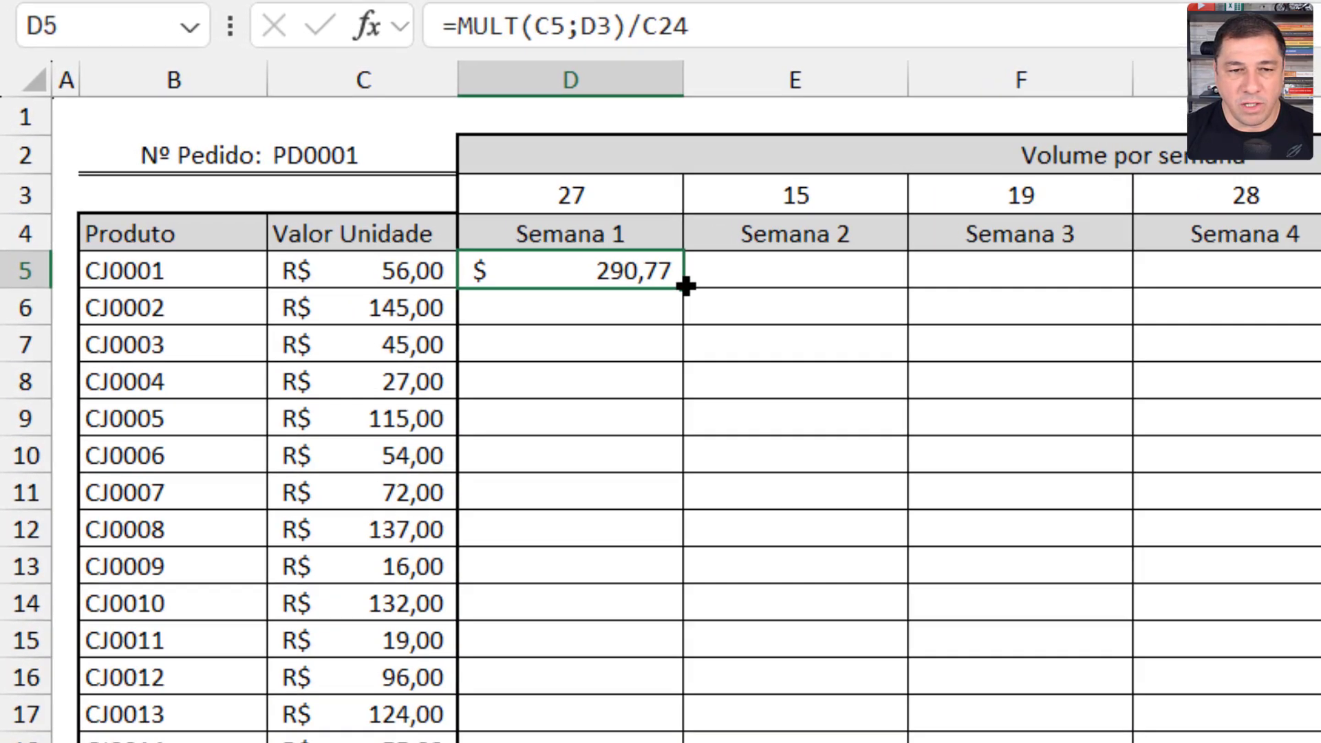
Step: Fill the formula from D5 down to D7 and inspect the cell references of the copy in D6
left_click_drag(492, 204, 488, 250)
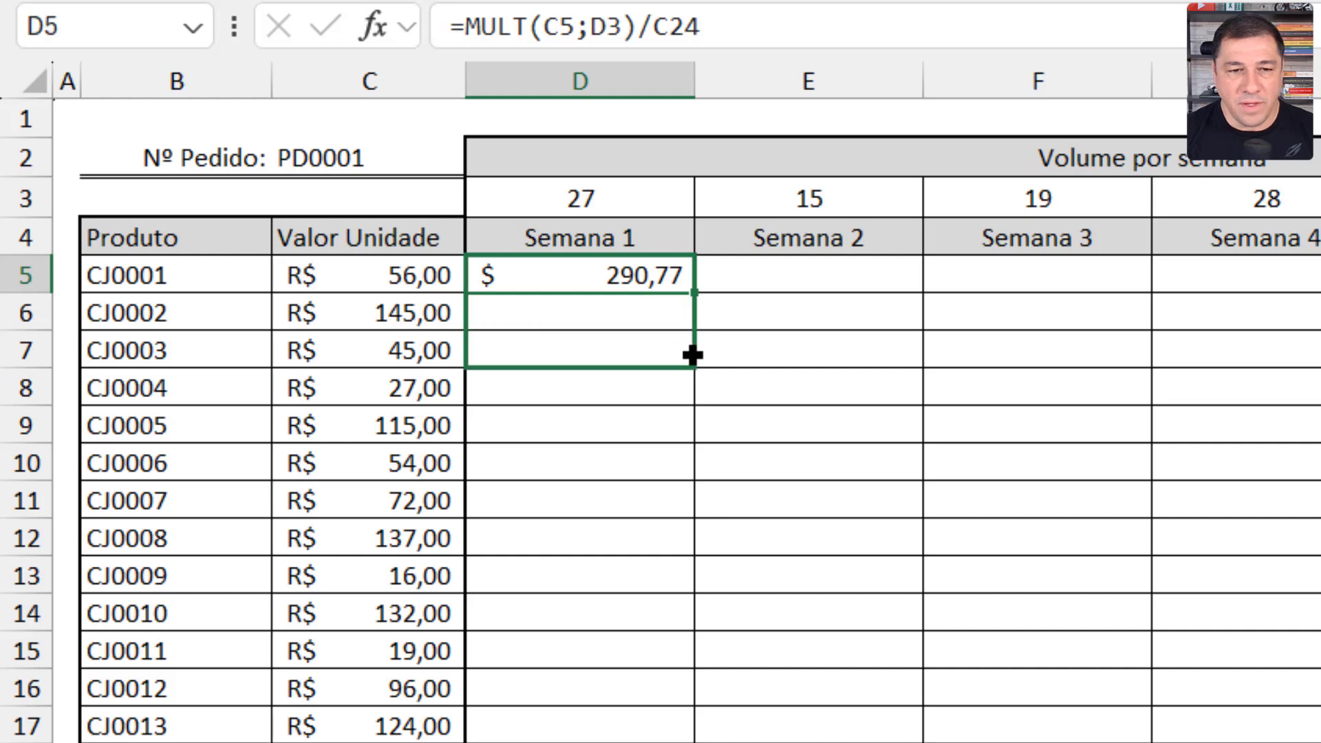
left_click_drag(692, 355, 691, 358)
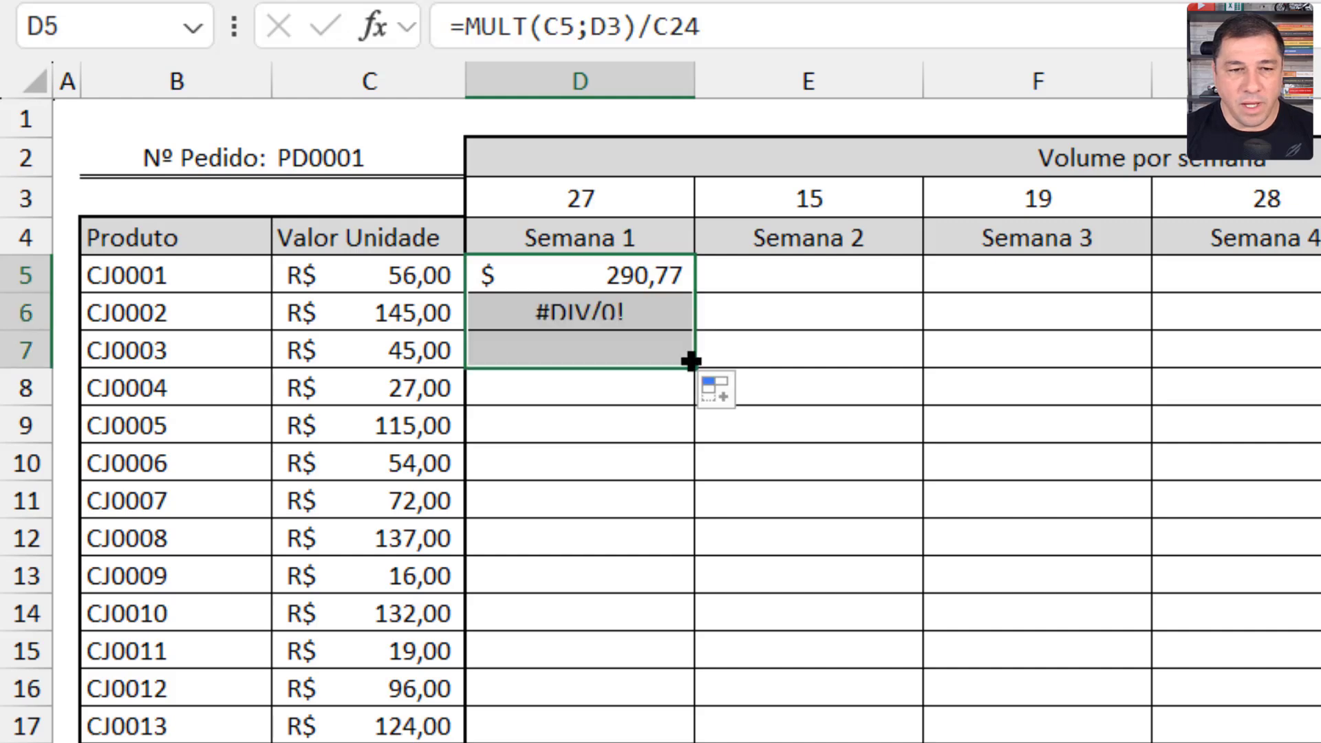
left_click(598, 315)
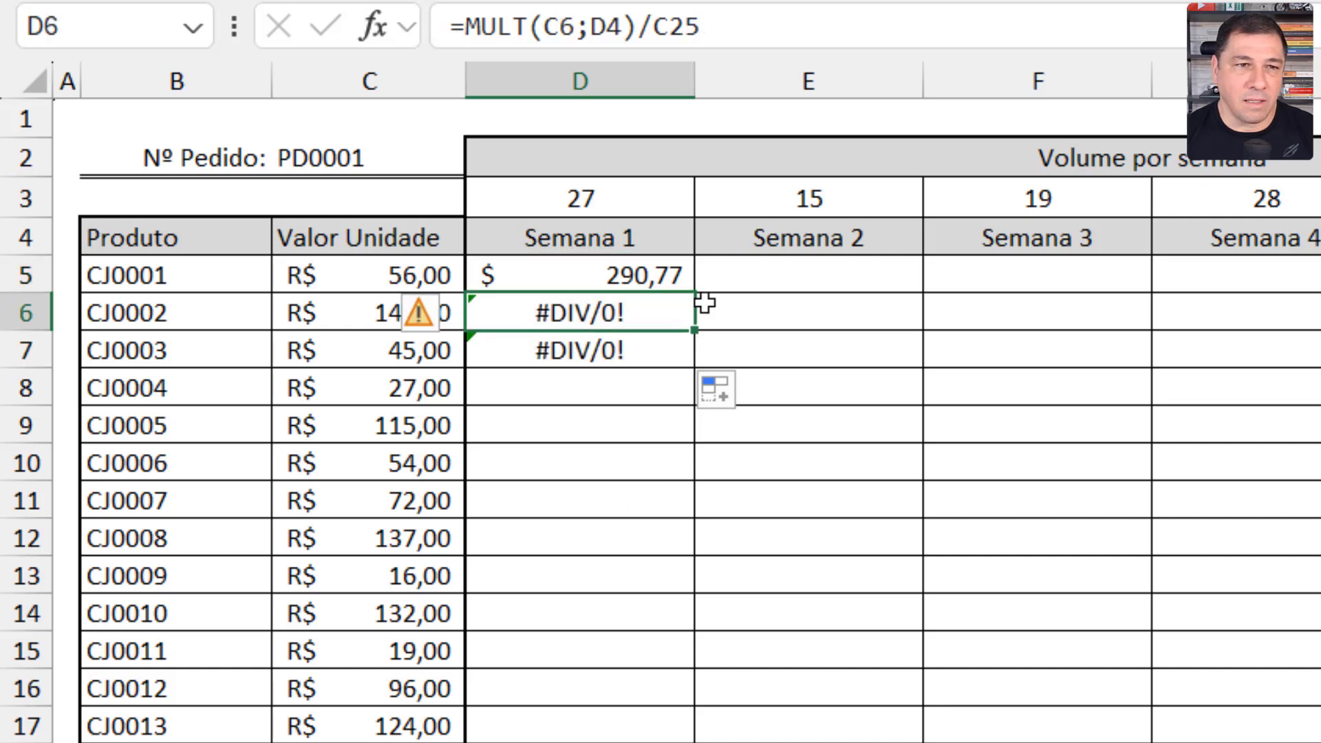
key("F2")
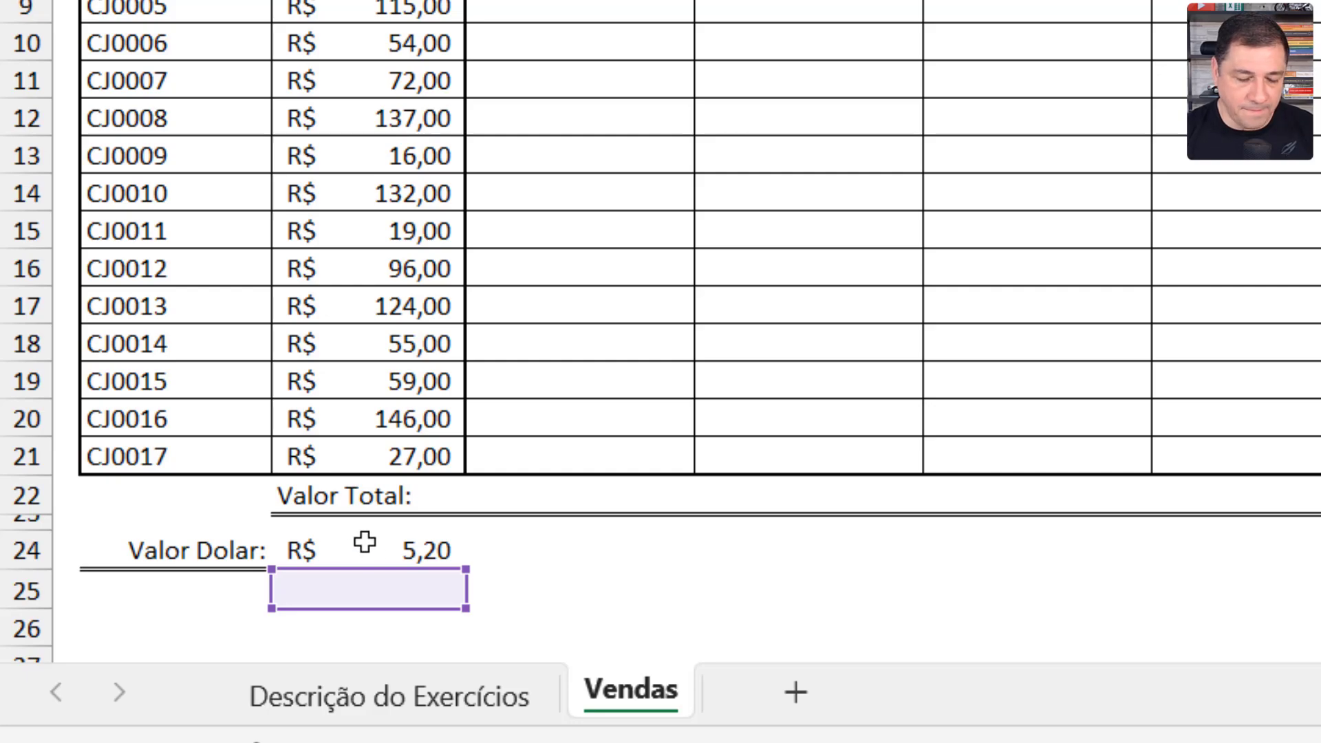
key("Escape")
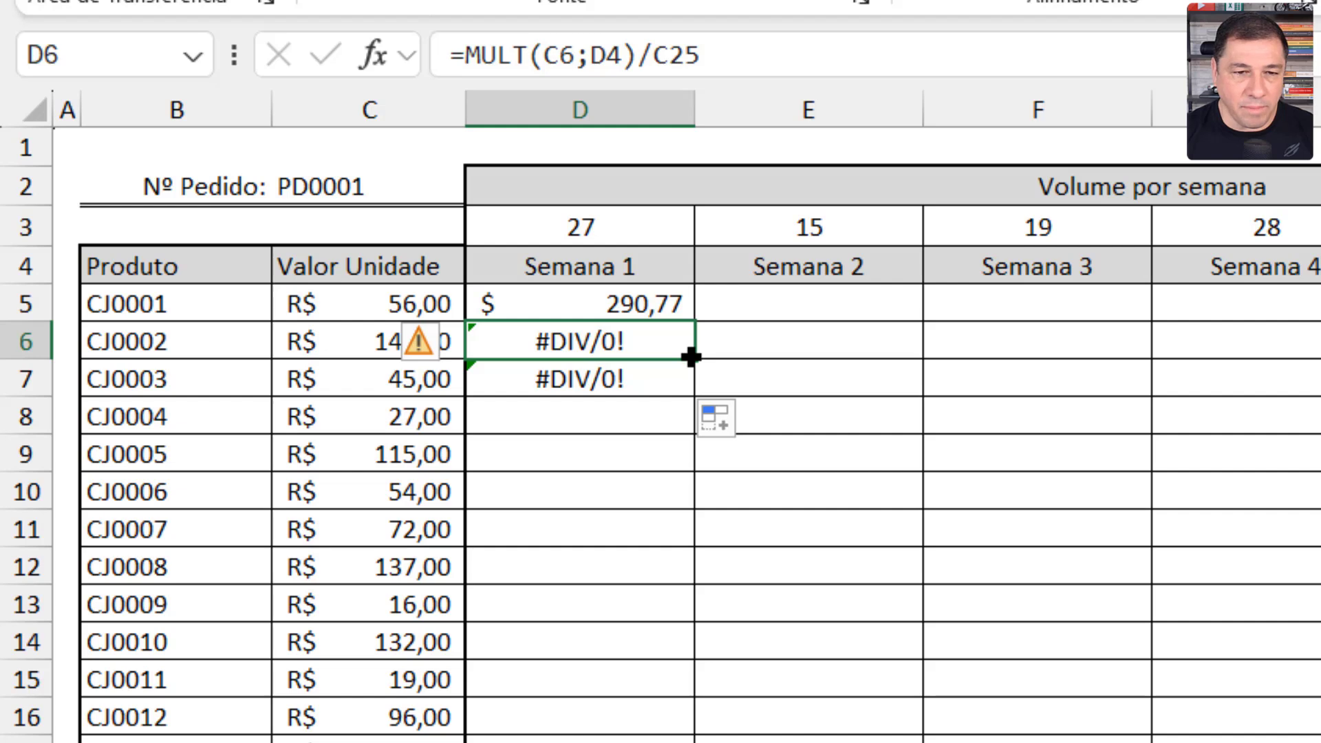
Step: Fill the formula from D6 across to E6 and check the references in the copied formula
left_click_drag(691, 357, 816, 355)
left_click(808, 346)
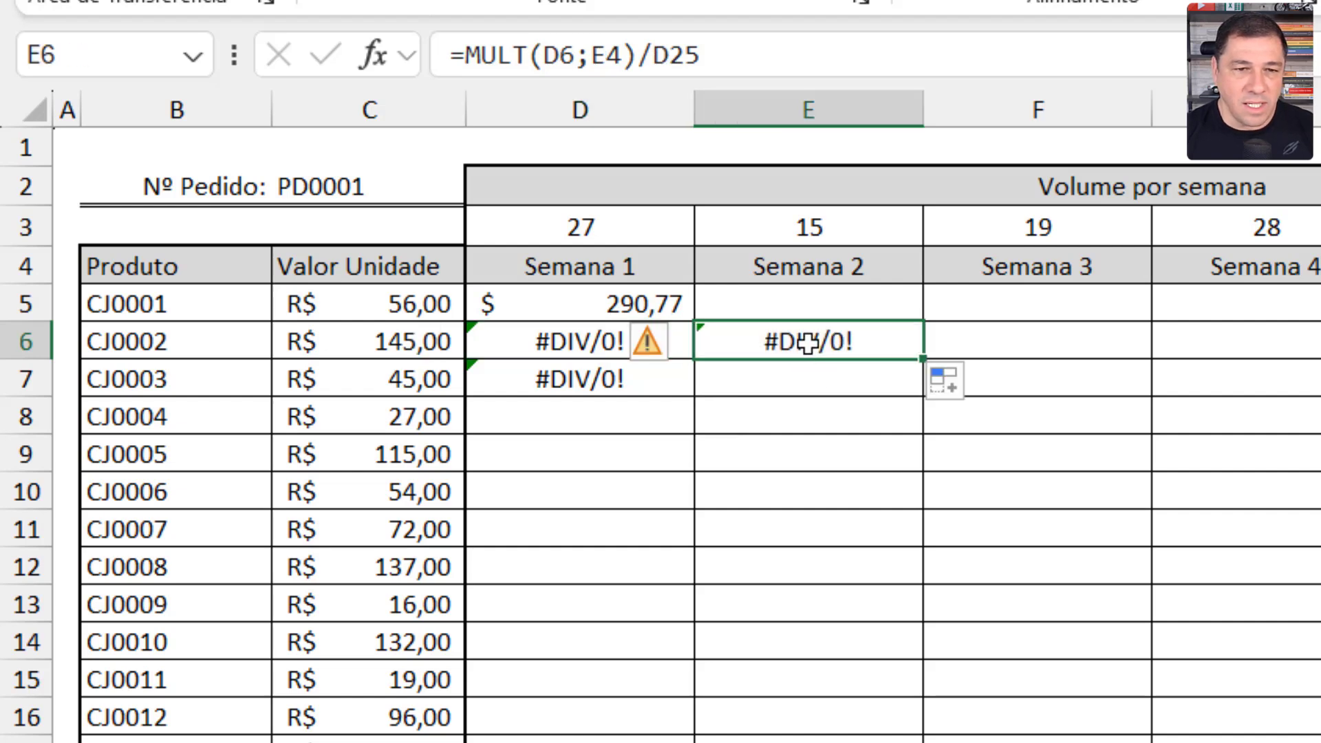
Step: Review the references in E6, and undo the formula fills into D6:D7 and E6
double_click(811, 342)
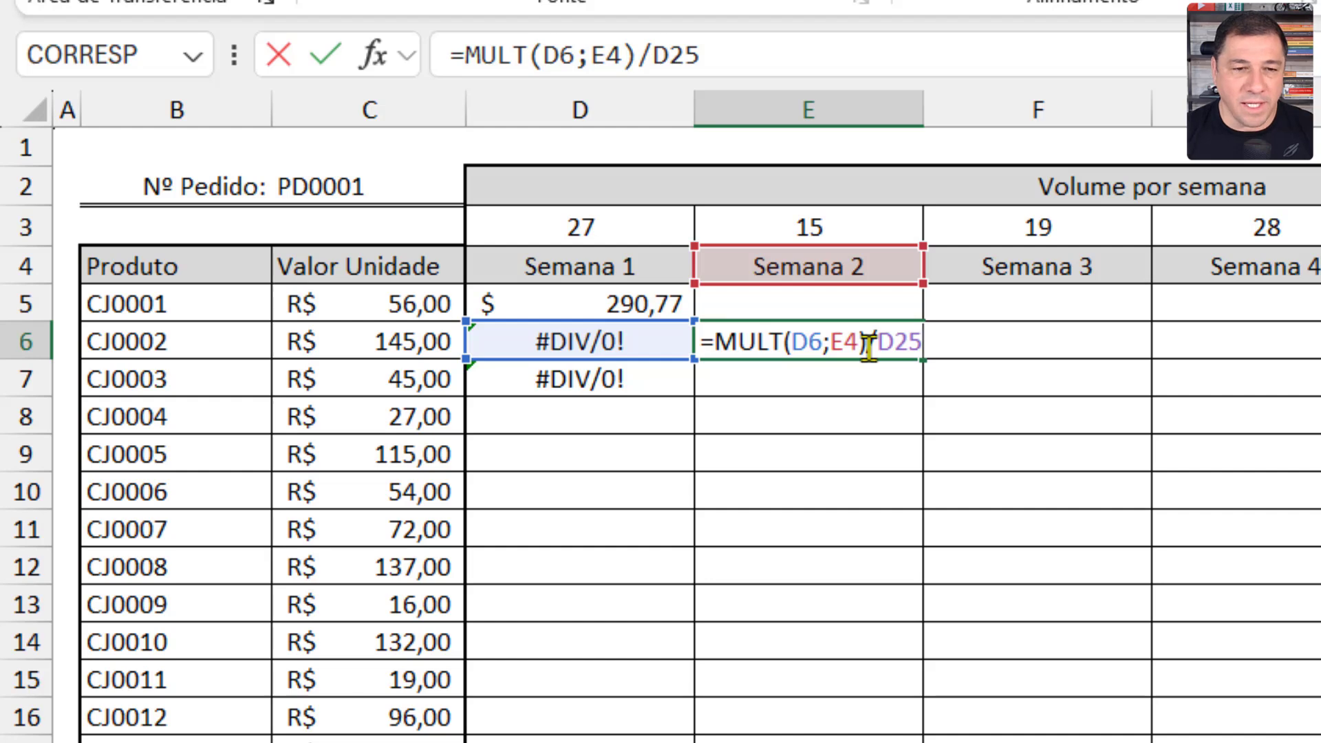
key("ctrl+Return")
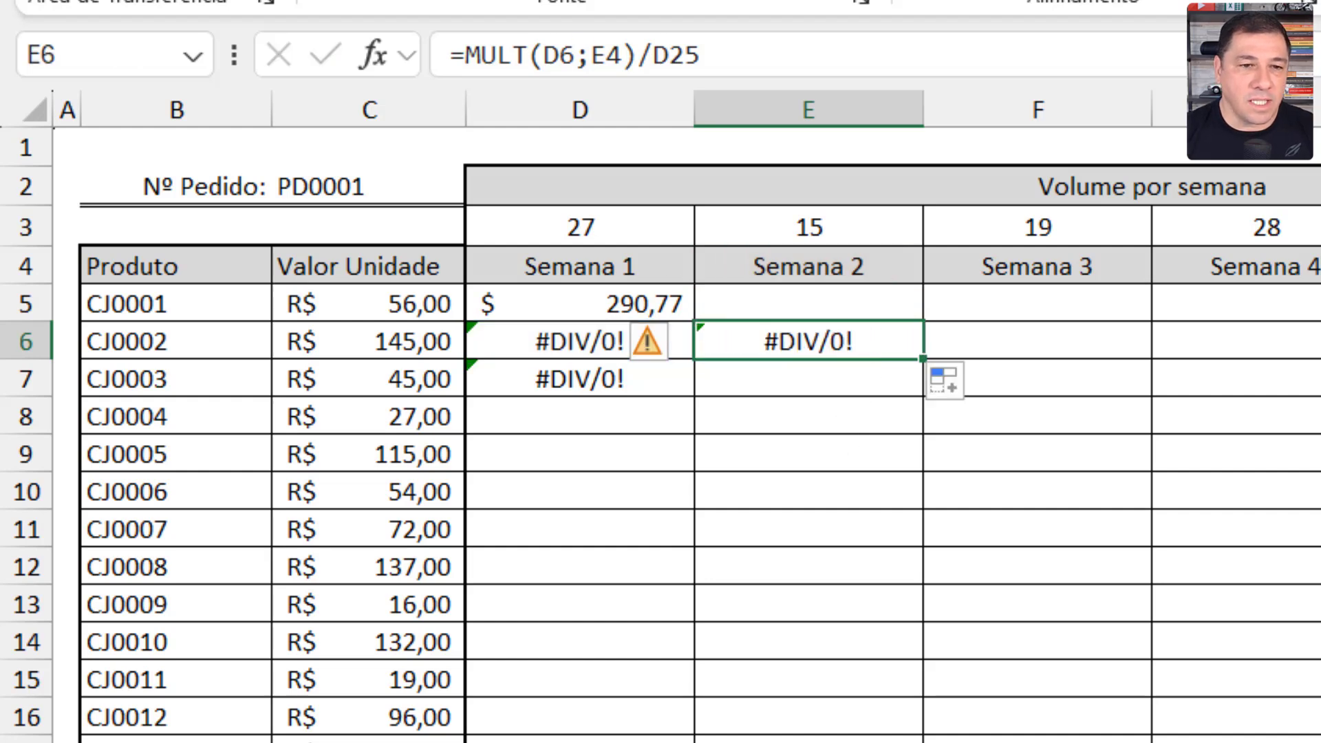
key("ctrl+z")
key("ctrl+z")
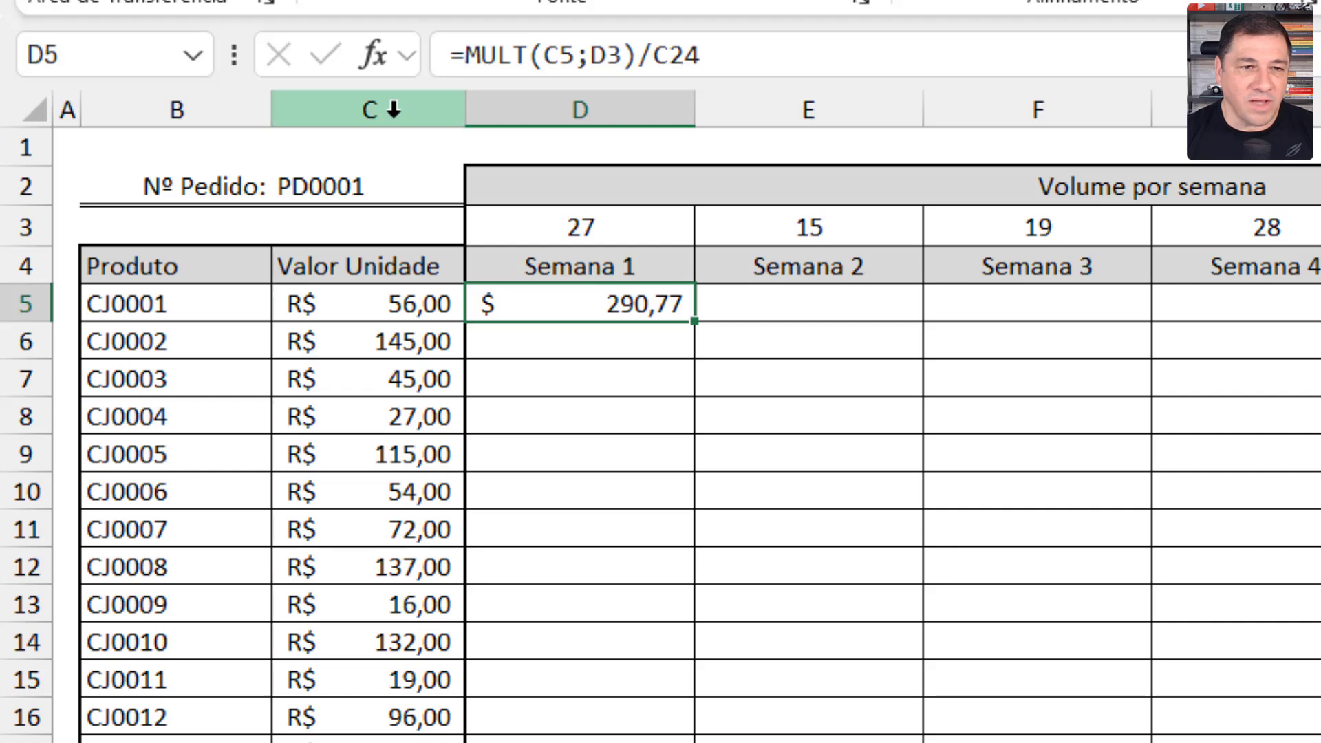
Step: In D5's formula, lock the column of the unit value and the row of the weekly volume: =MULT($C5;D$3)/C24
left_click(543, 55)
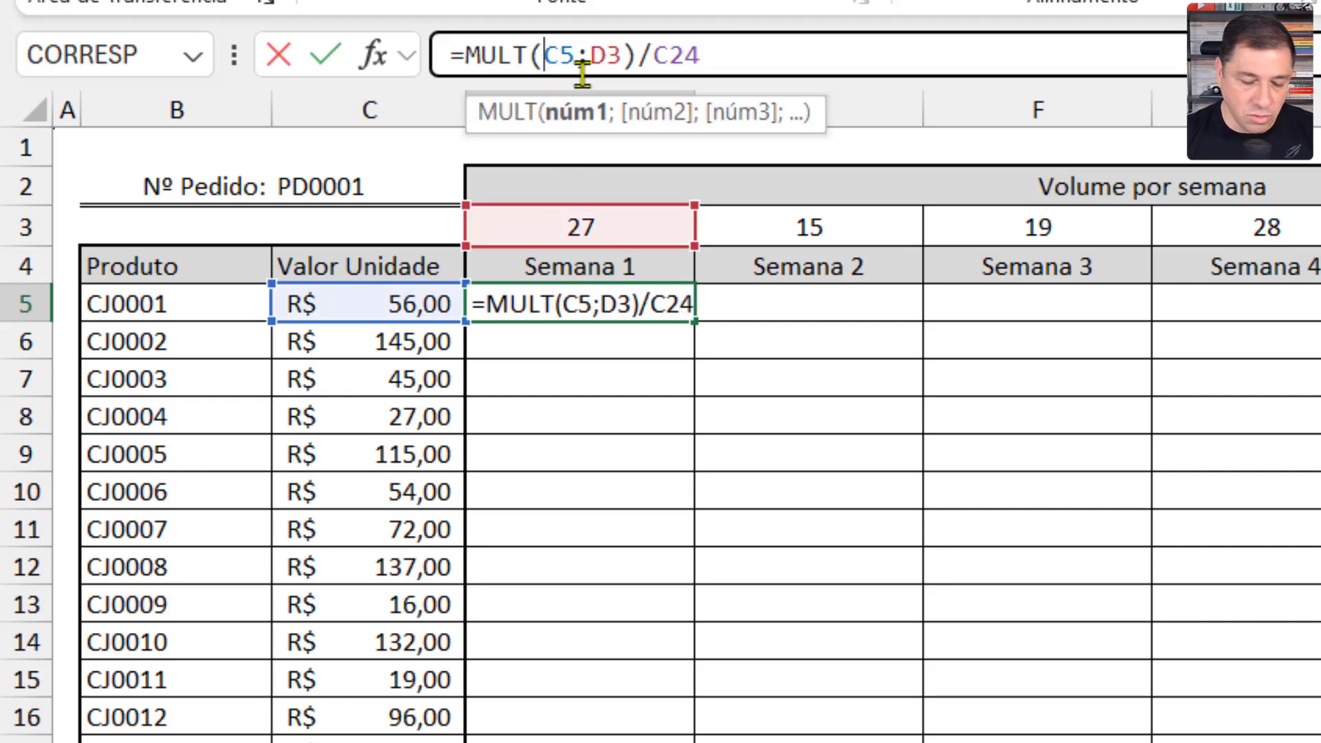
type("$")
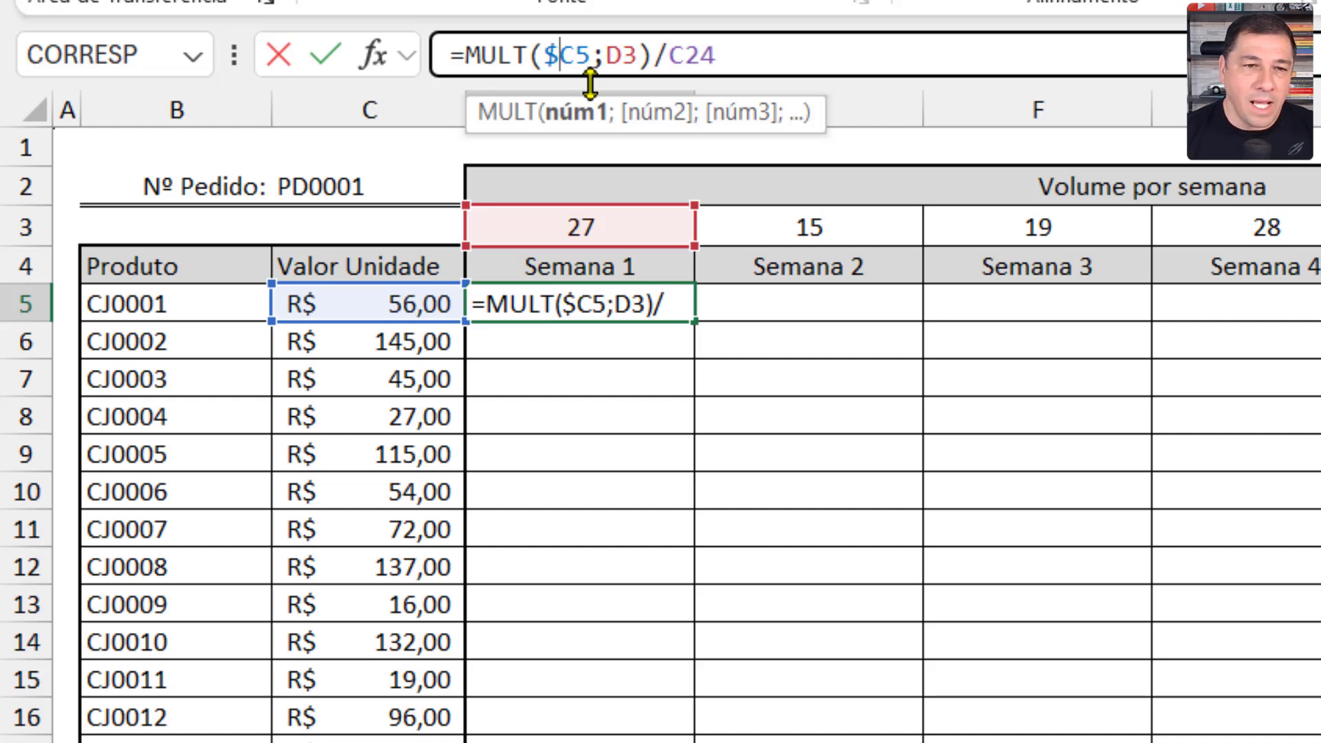
left_click(574, 55)
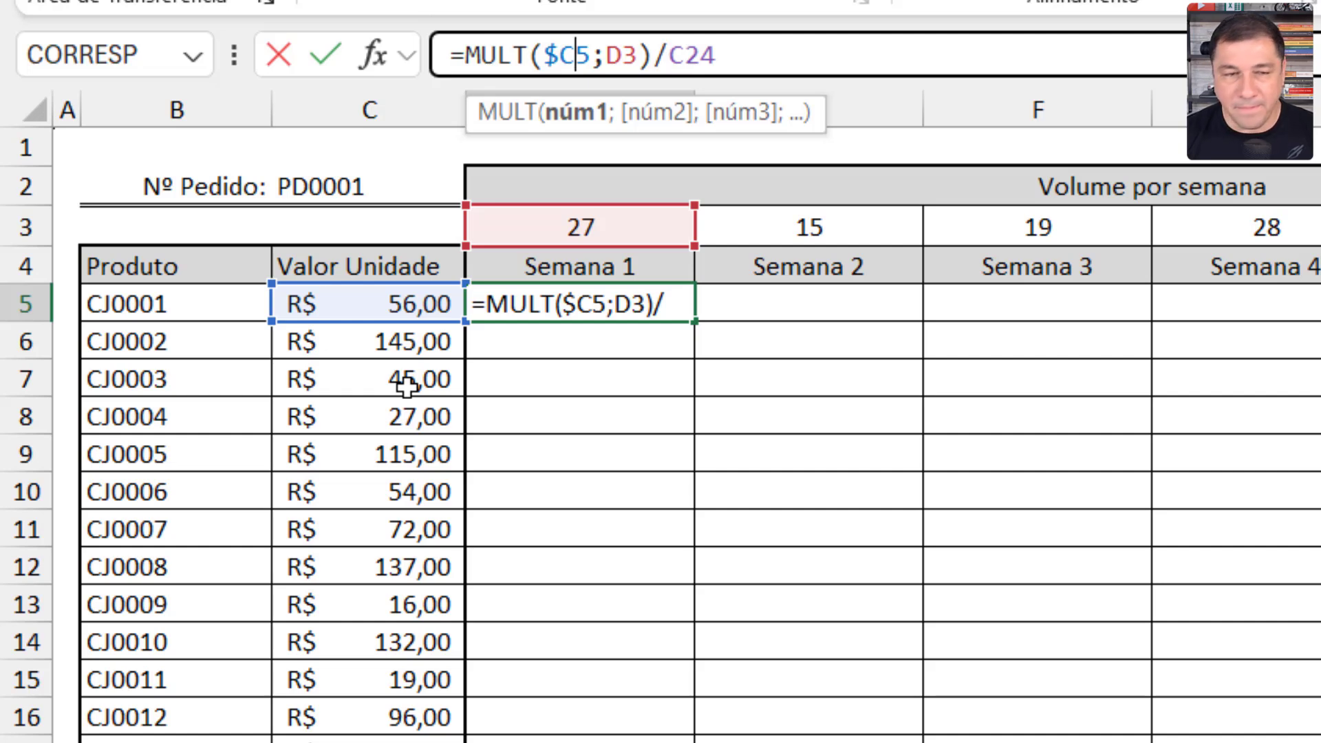
left_click(620, 57)
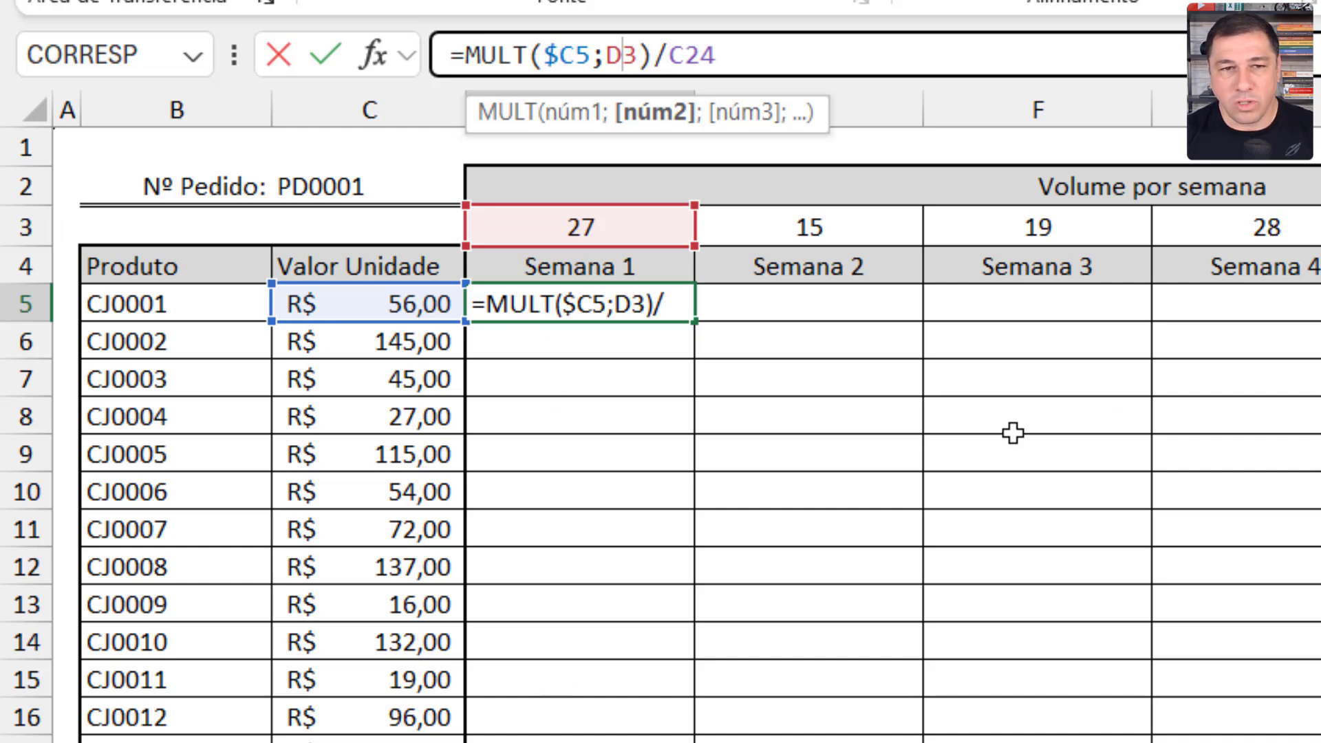
left_click(620, 57)
type("$")
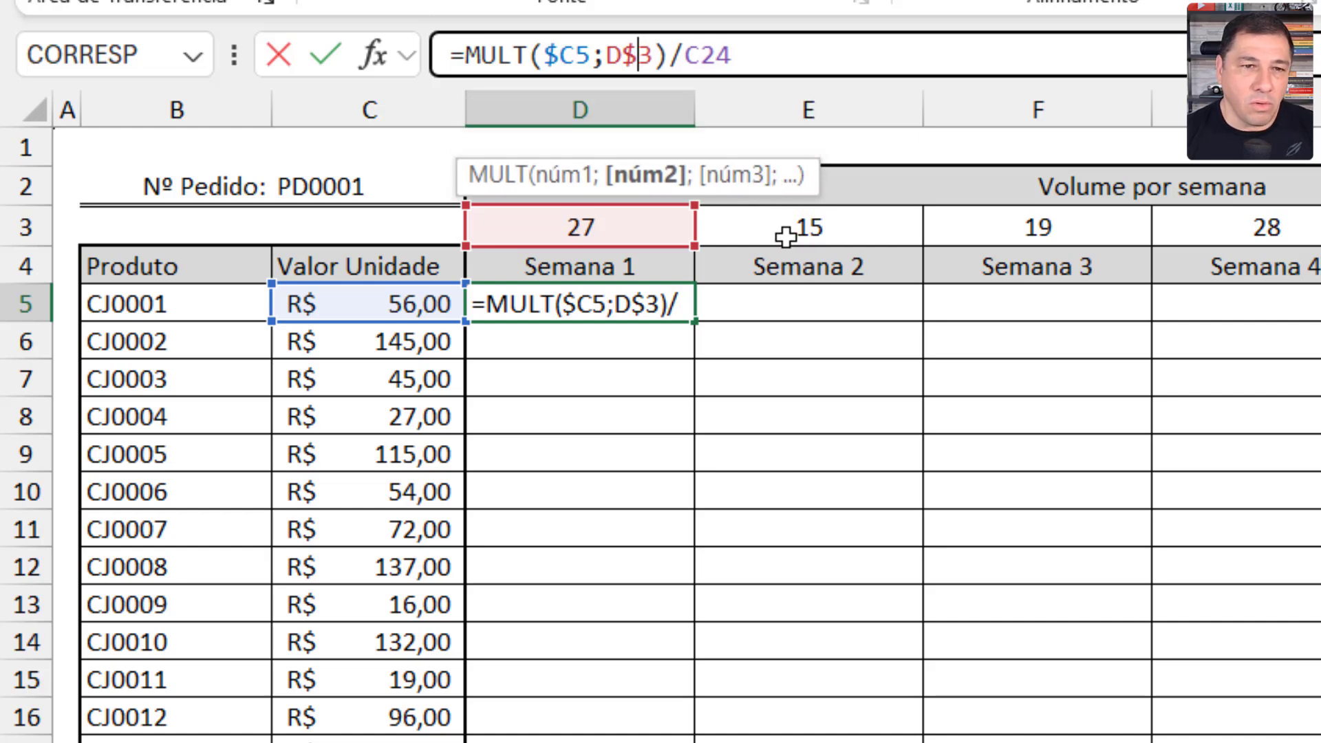
left_click(627, 62)
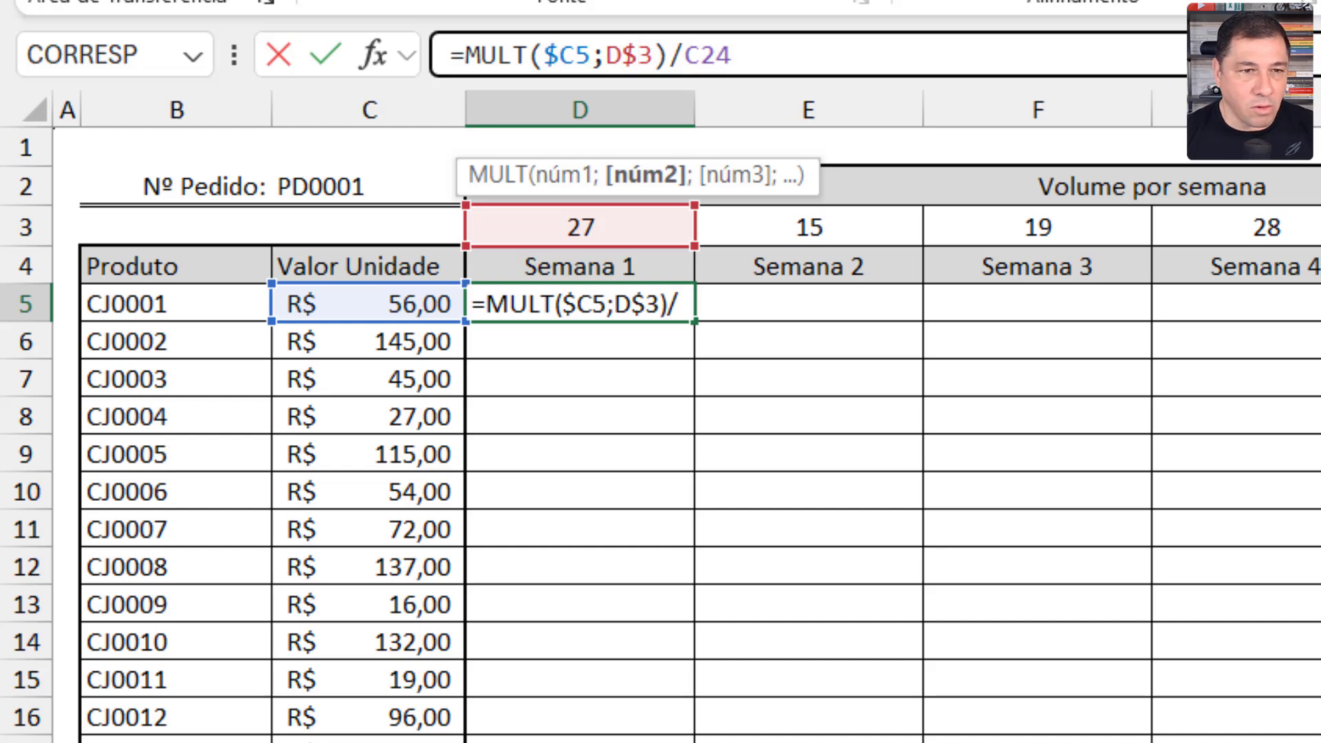
Step: Make the dollar rate reference in D5's formula fully absolute as $C$24 and commit =MULT($C5;D$3)/$C$24
left_click(689, 55)
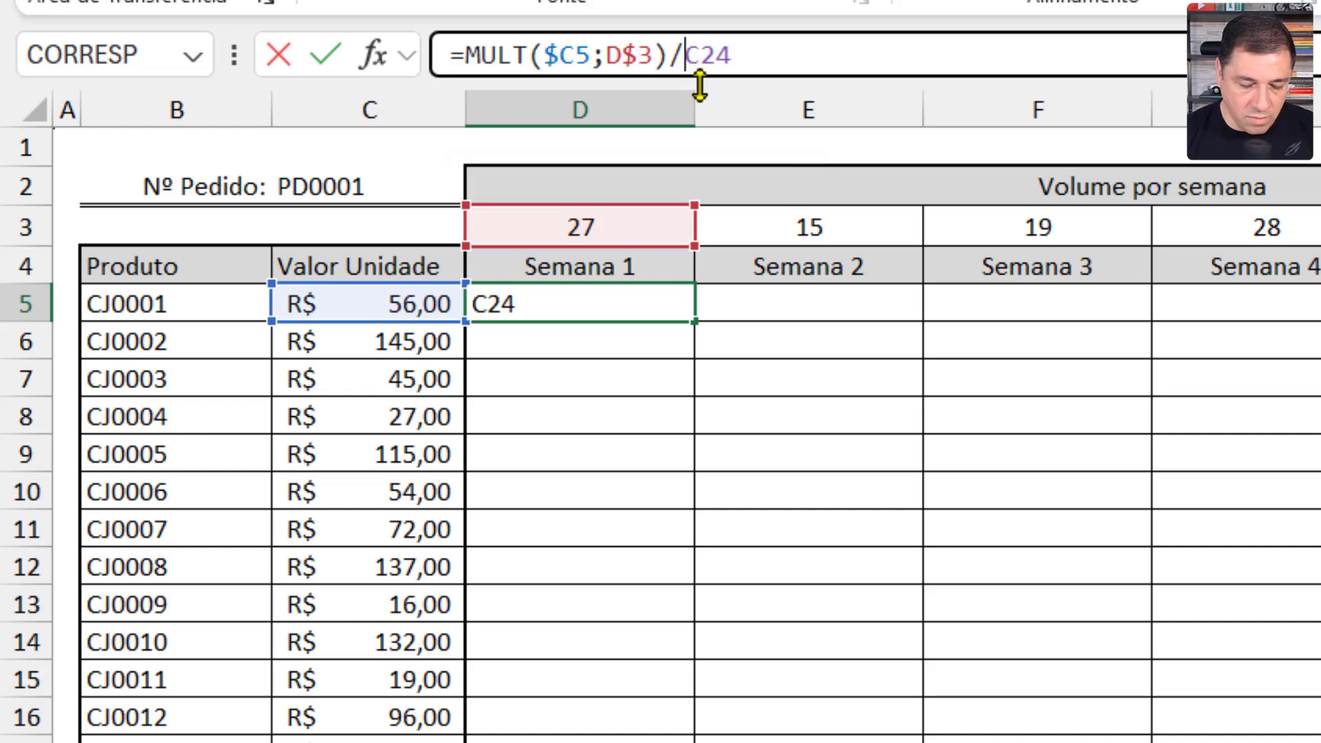
type("$C")
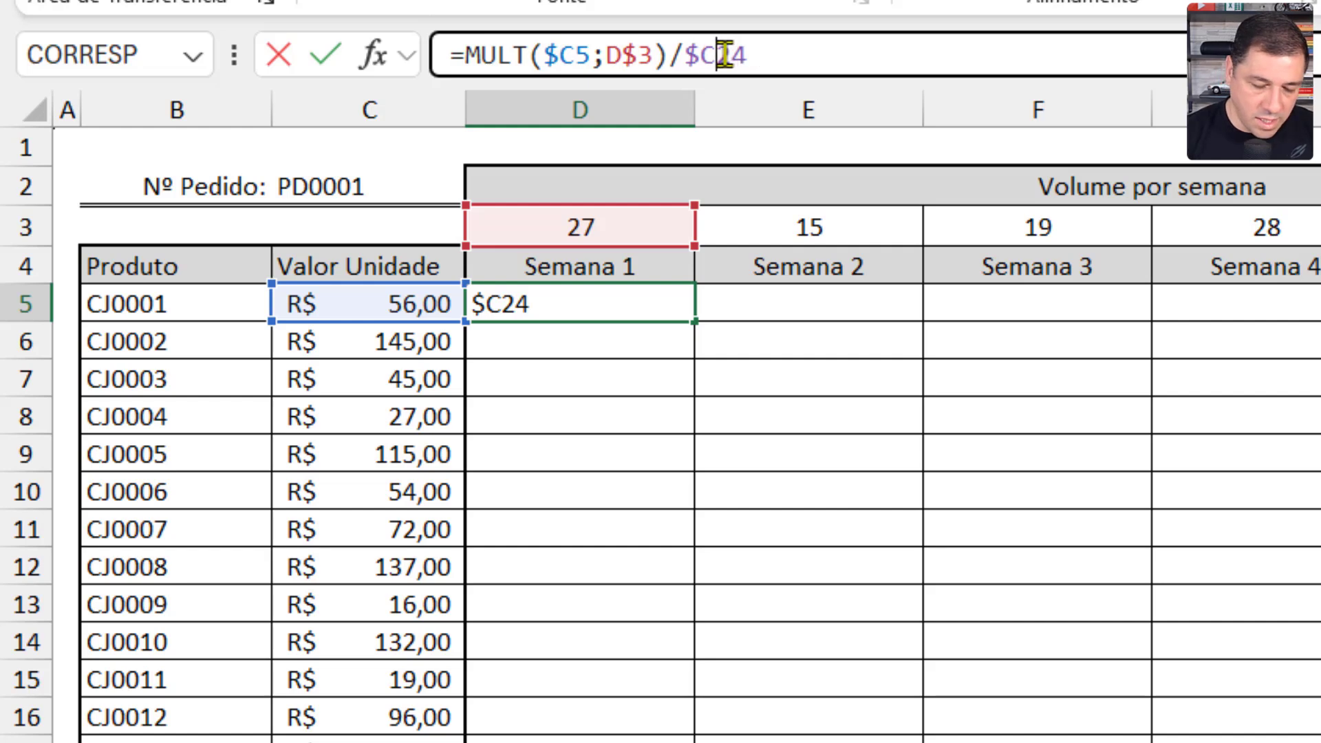
type("$")
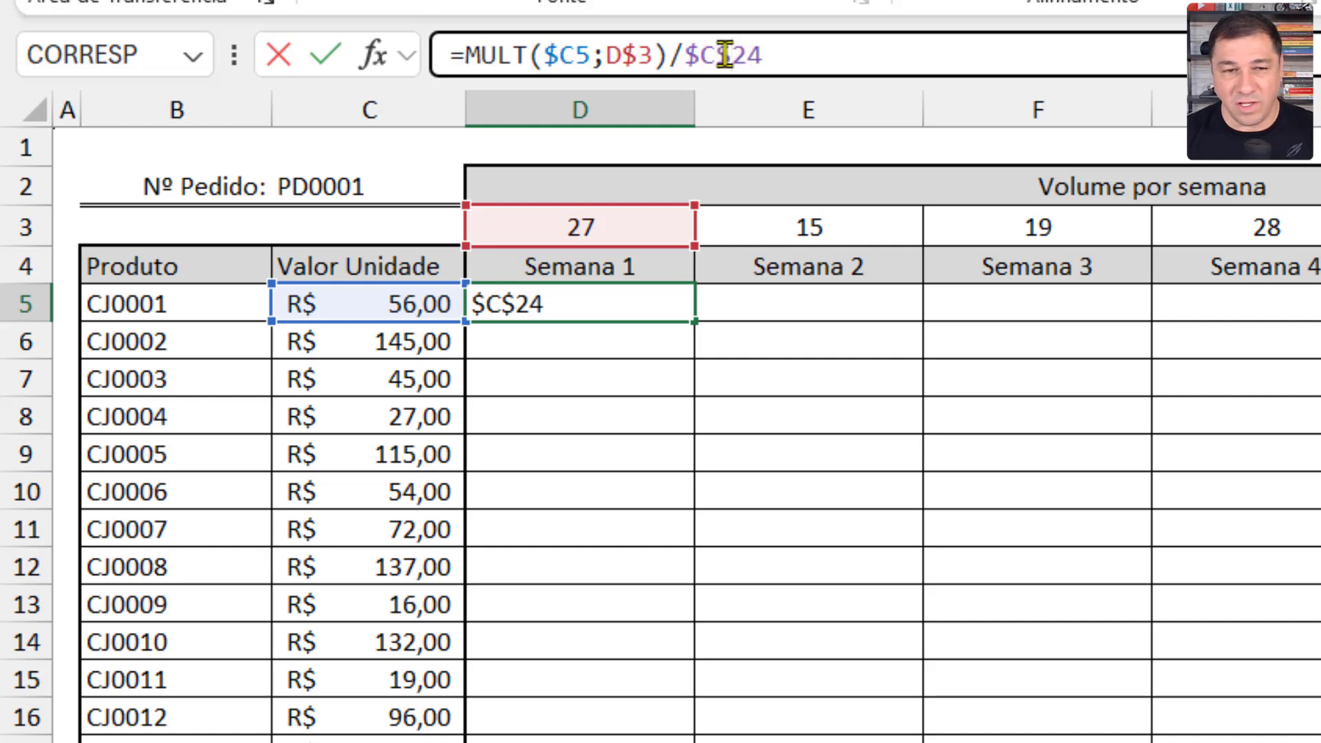
key("Return")
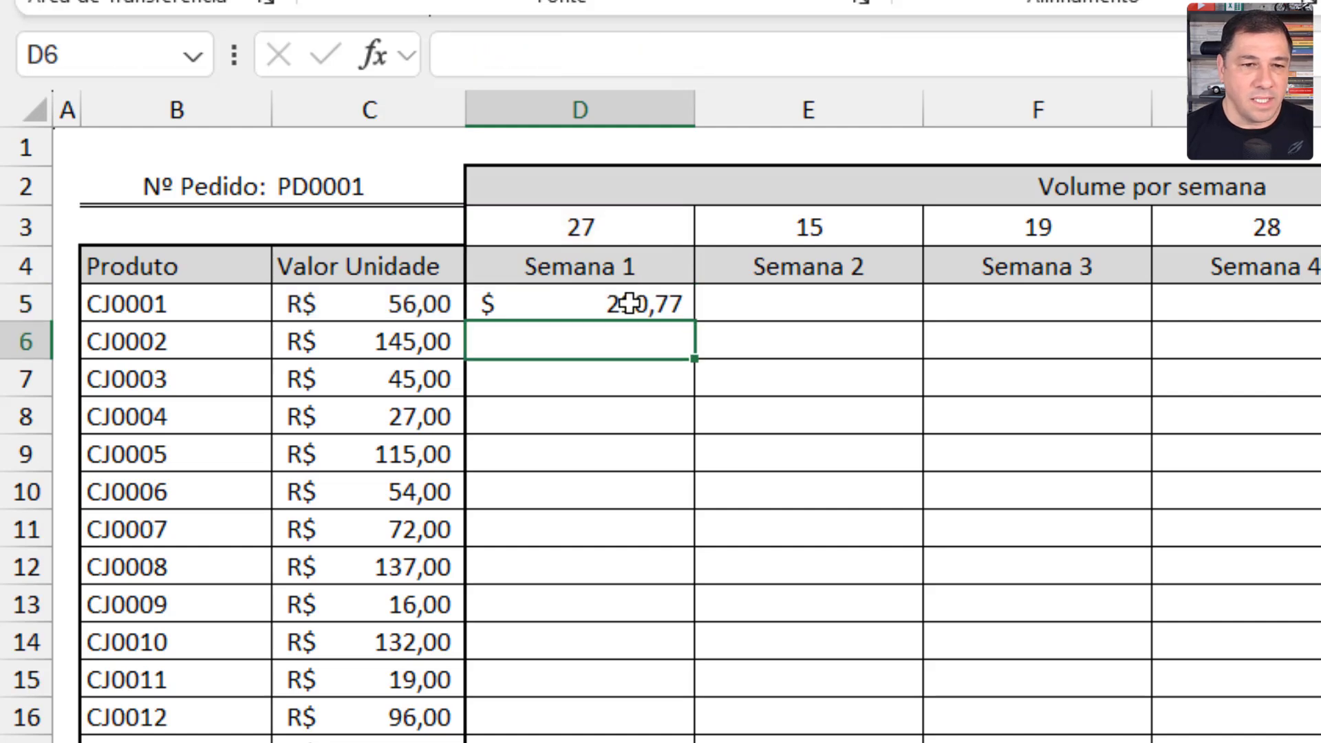
Step: Fill the formula from D5 down to D6 and across to E6 as a test
left_click(653, 309)
left_click_drag(692, 328, 687, 358)
left_click(642, 340)
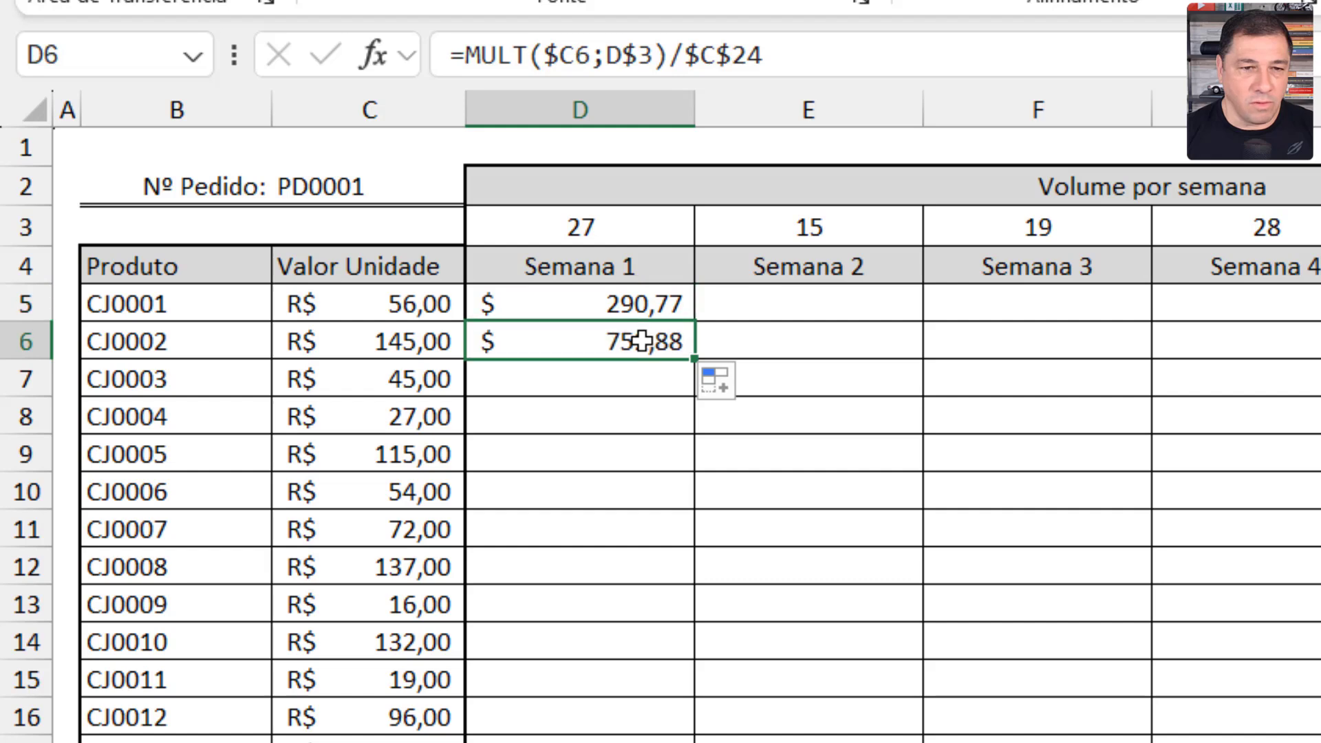
left_click_drag(714, 356, 820, 340)
left_click(820, 340)
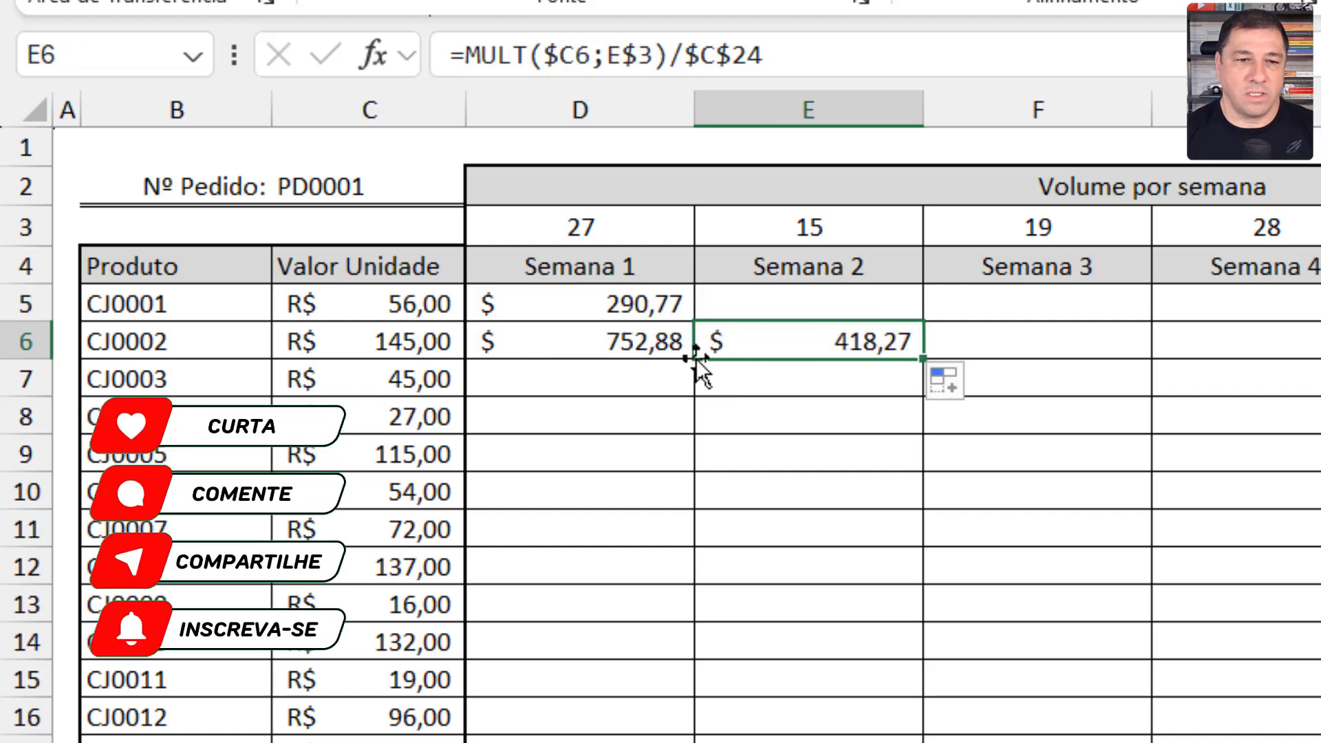
Step: Inspect which cells the copied formulas in D6 and E6 refer to, and clear both test cells
left_click(660, 342)
double_click(662, 344)
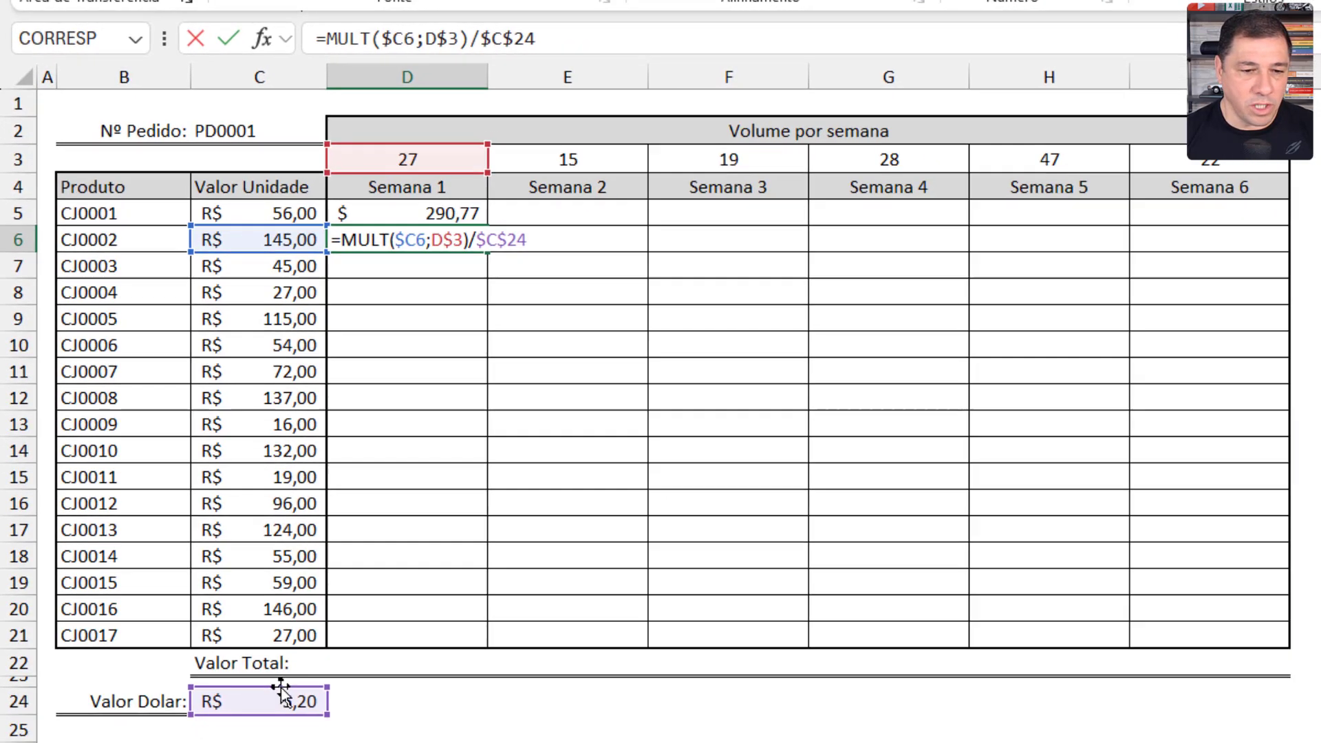
key("Escape")
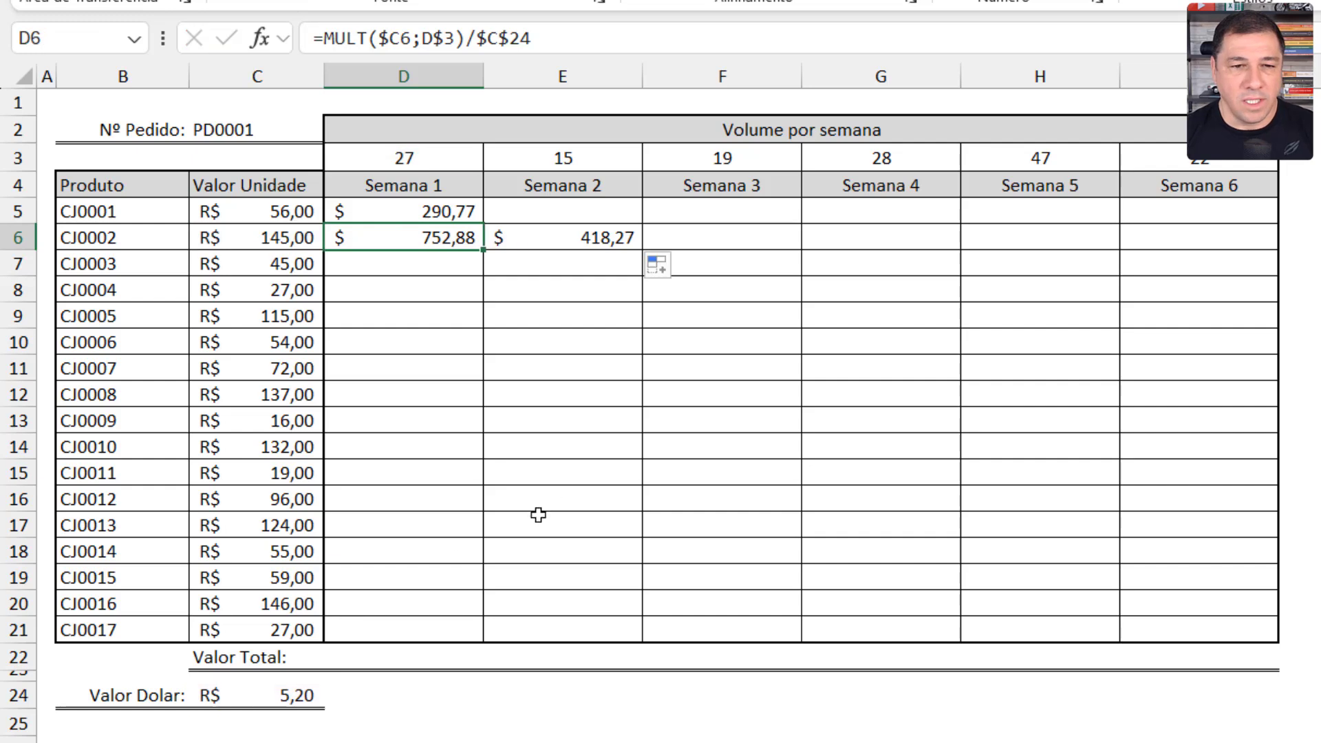
left_click(611, 242)
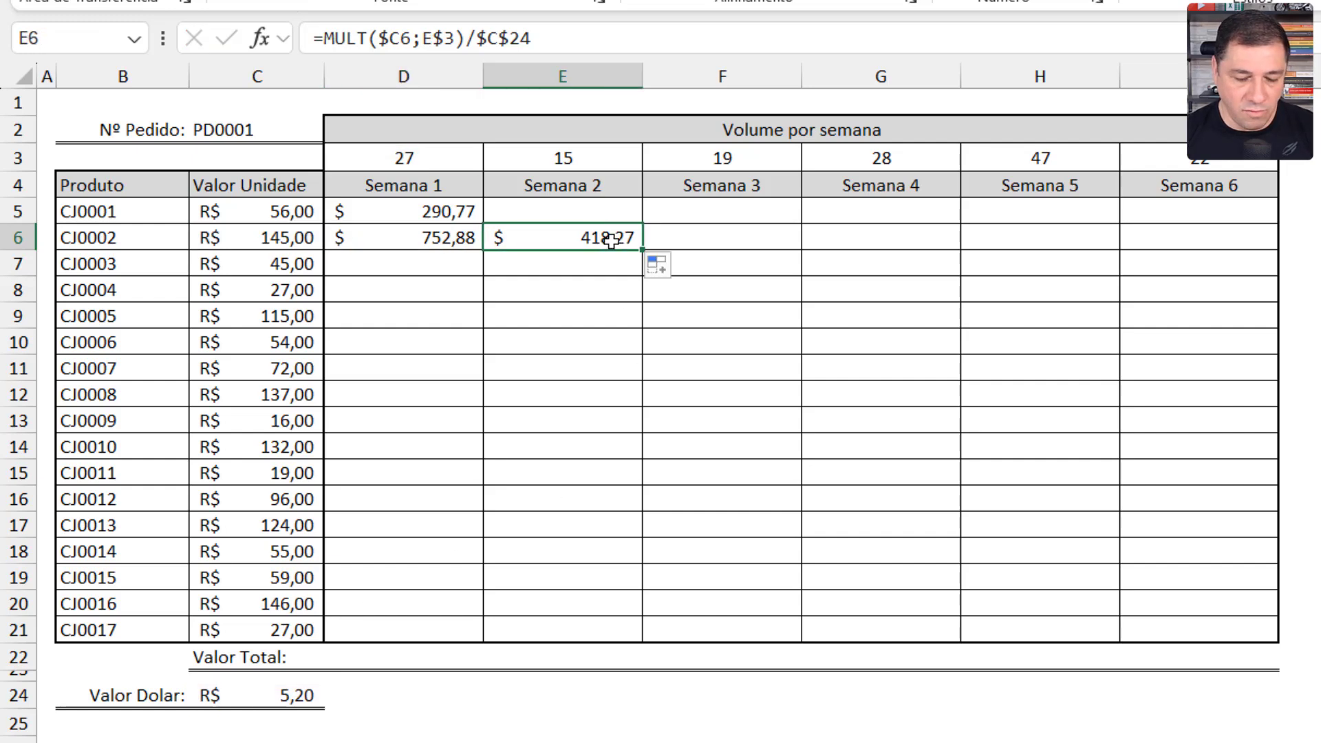
double_click(611, 241)
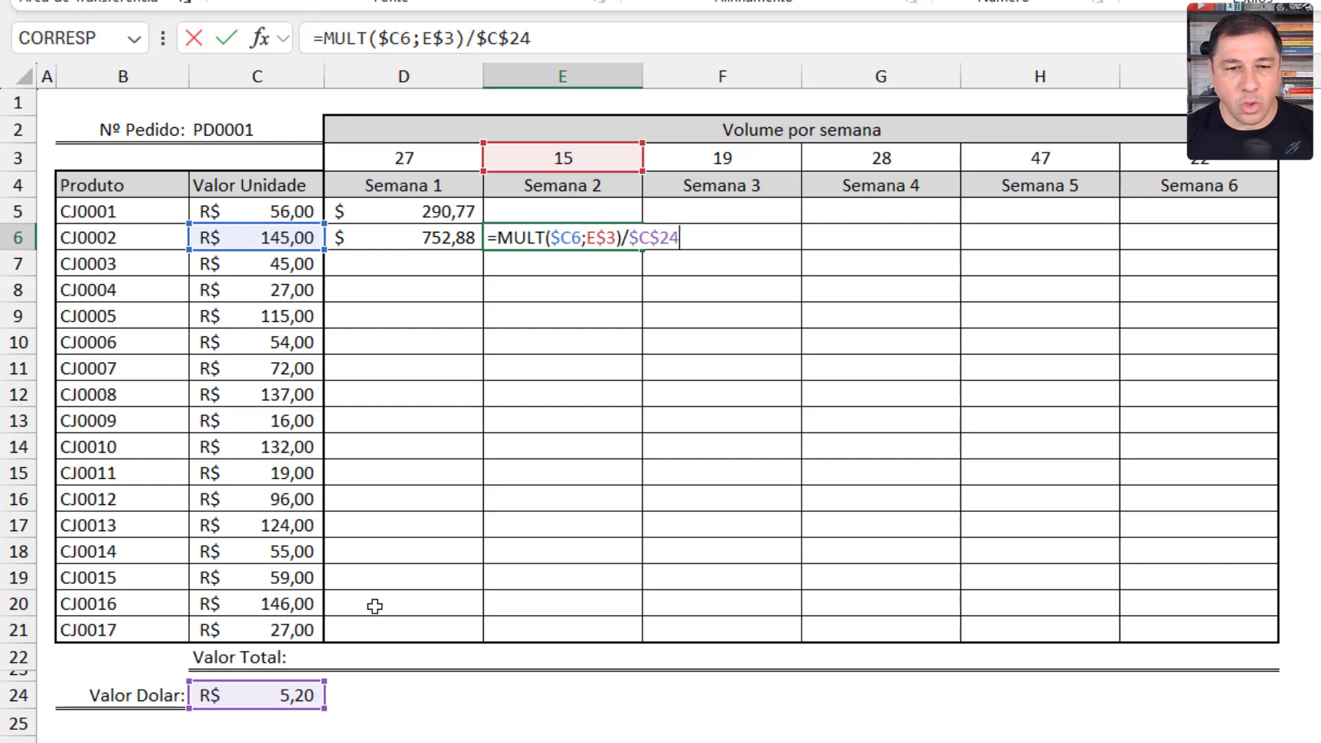
key("ctrl+Return")
left_click_drag(449, 239, 505, 240)
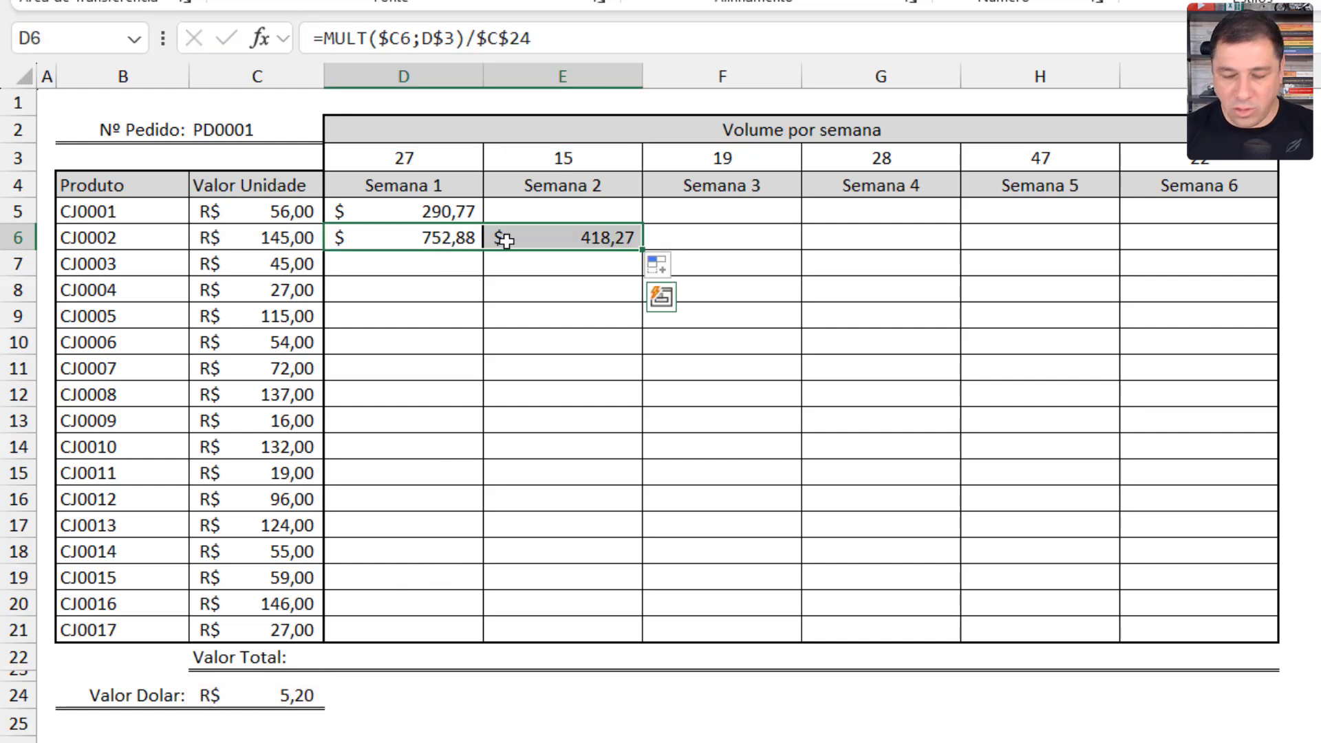
Step: Expand D5's formula =MULT($C5;D$3)/$C$24 to the whole range D5:I21 at once
left_click(421, 212)
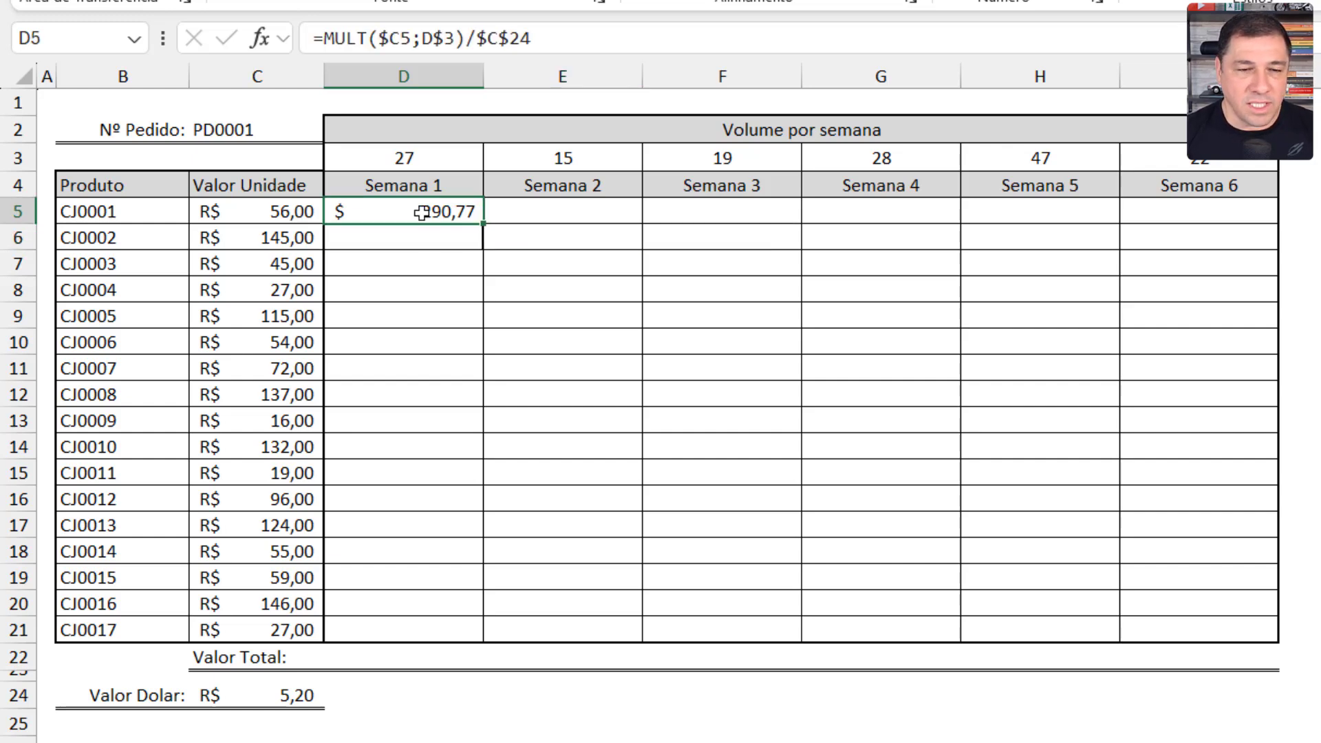
mouse_move(421, 212)
left_mouse_down()
mouse_move(481, 221)
mouse_move(679, 324)
mouse_move(923, 511)
mouse_move(1135, 640)
mouse_move(1125, 643)
left_mouse_up()
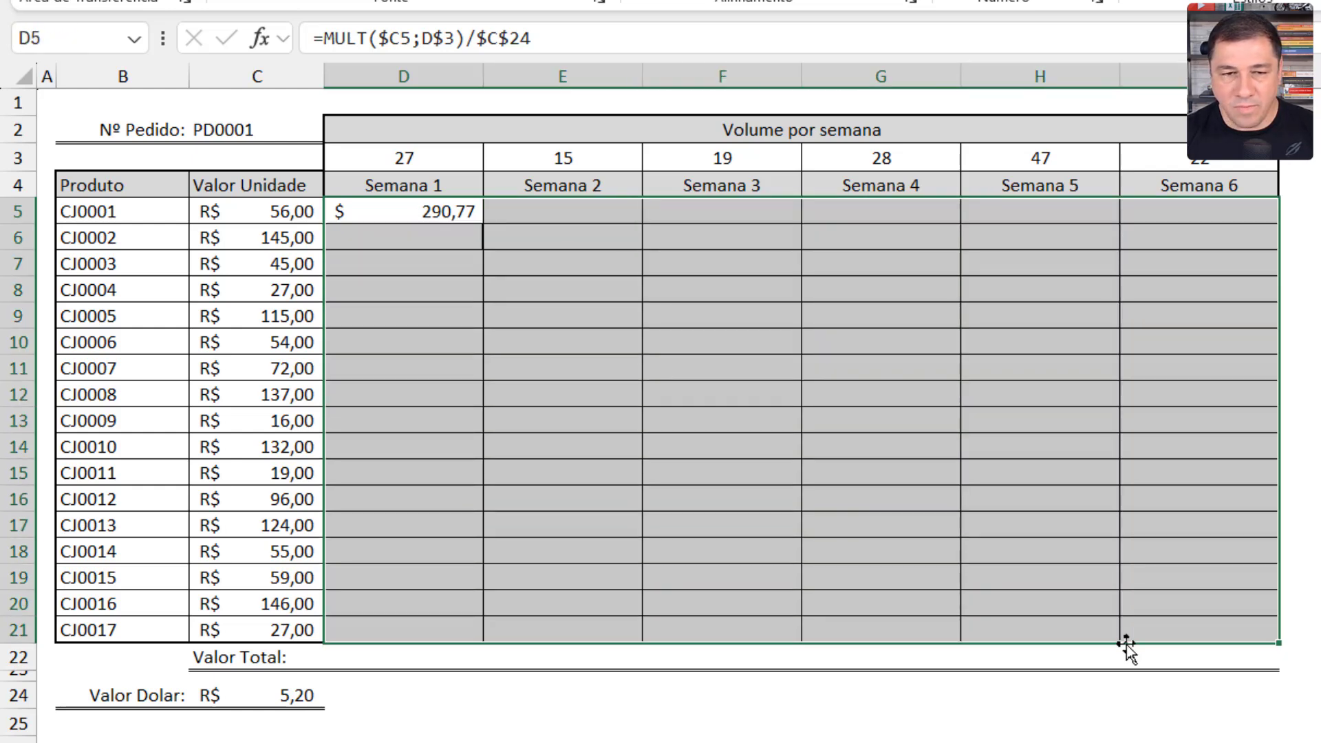
key("ctrl+Page_Up")
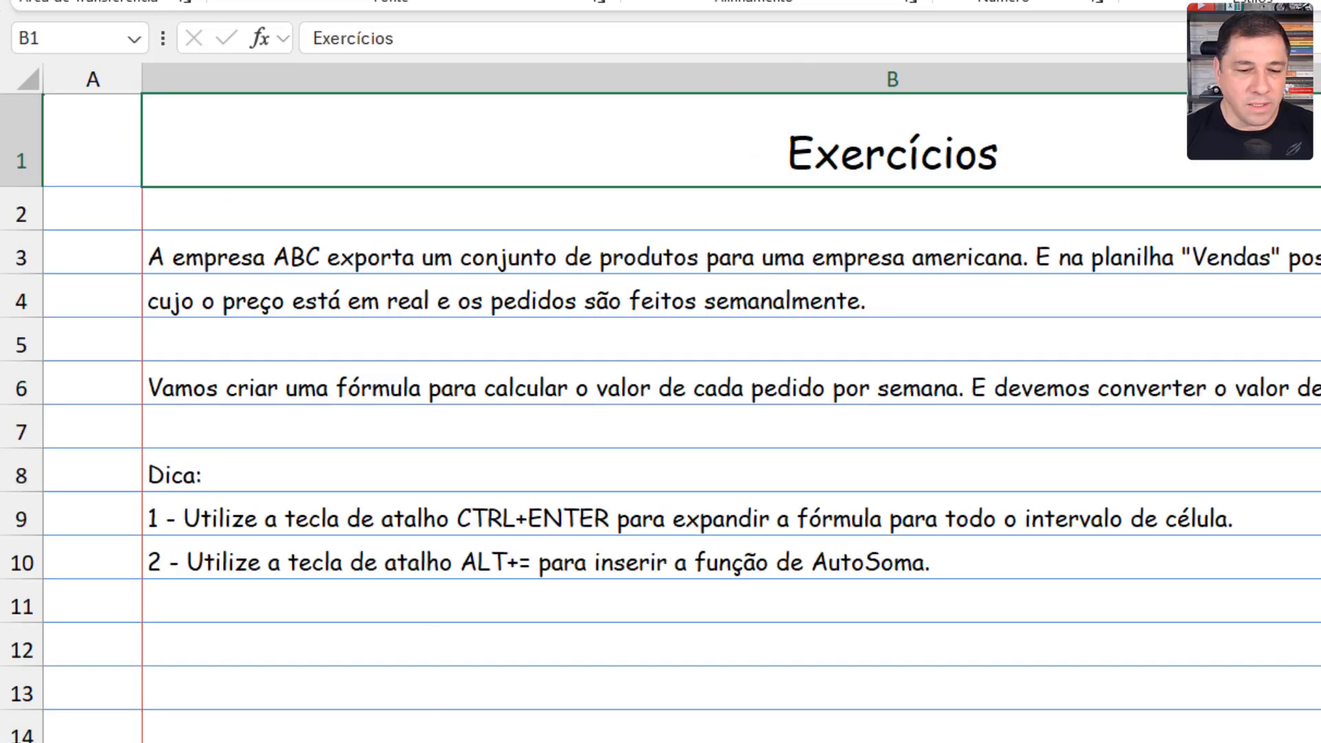
key("ctrl+Page_Down")
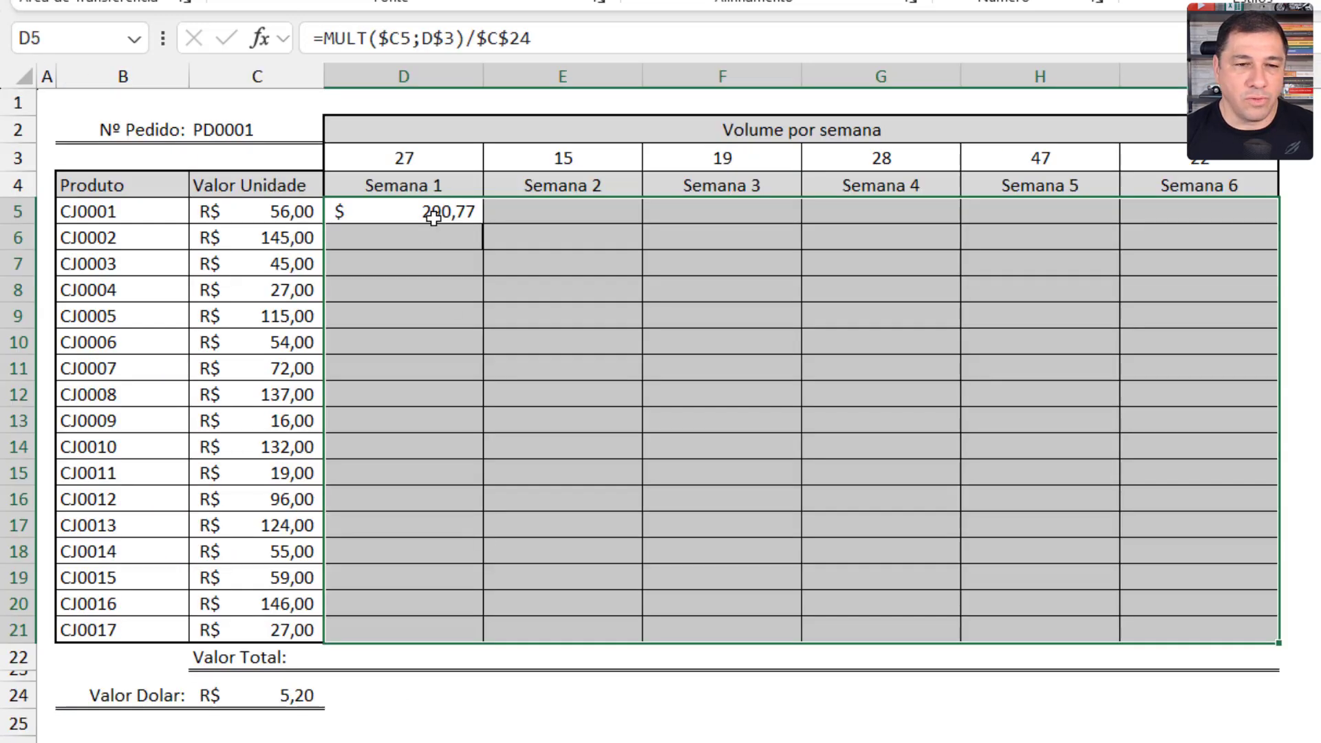
key("F2")
key("F2")
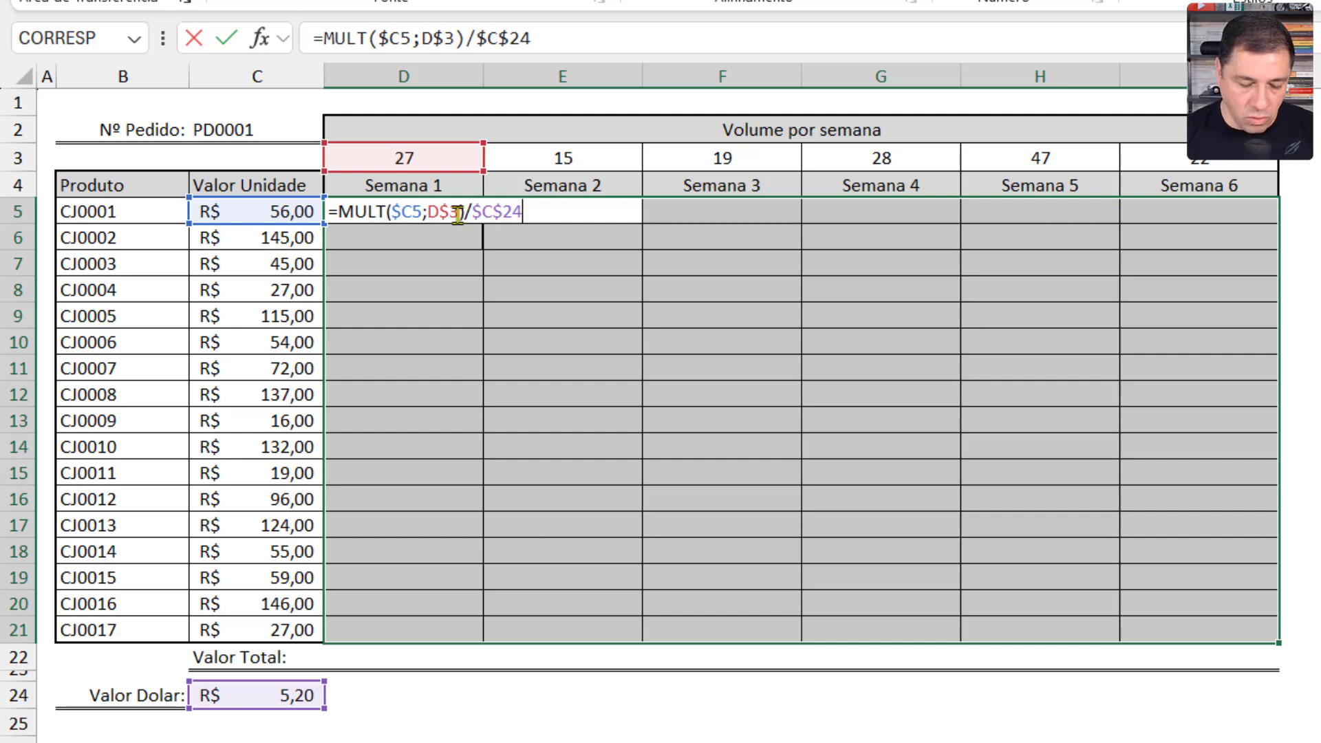
key("ctrl+Return")
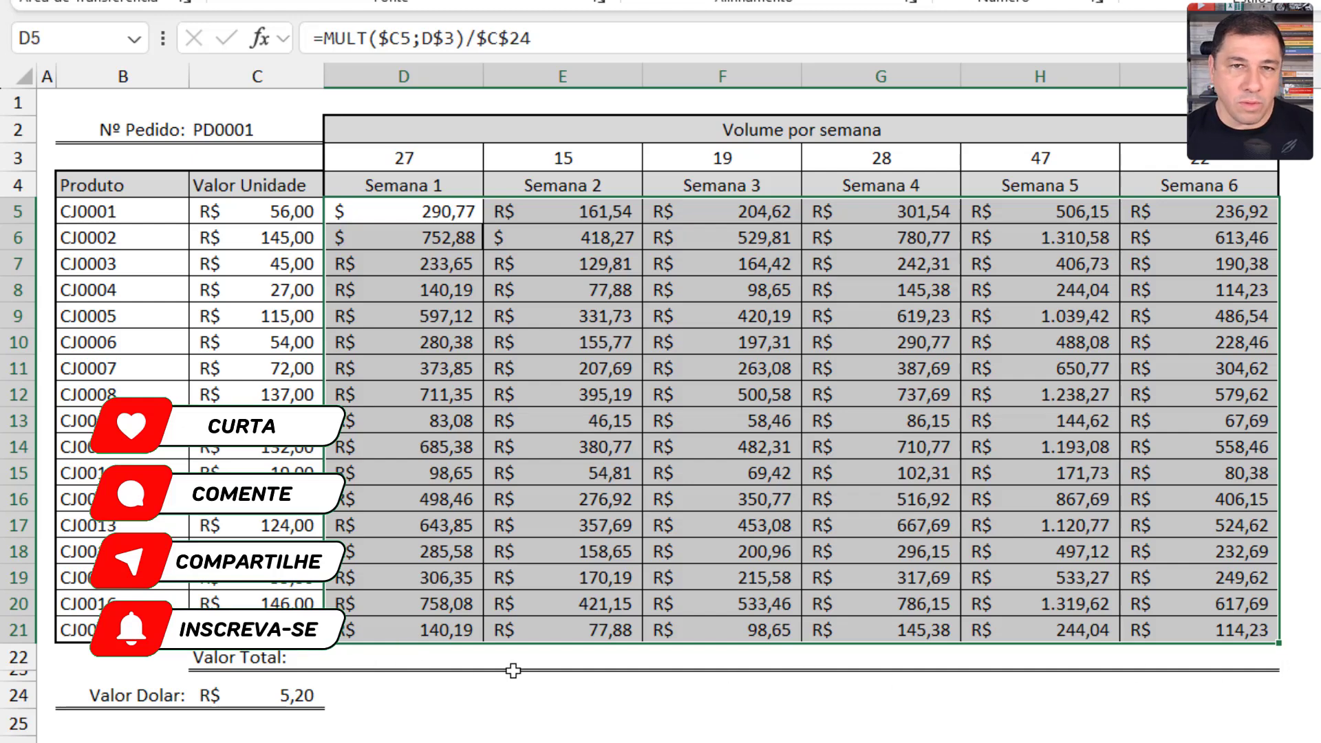
Step: Add AutoSum totals for Semana 1 to Semana 6 in the Valor Total row
key("ctrl+Page_Up")
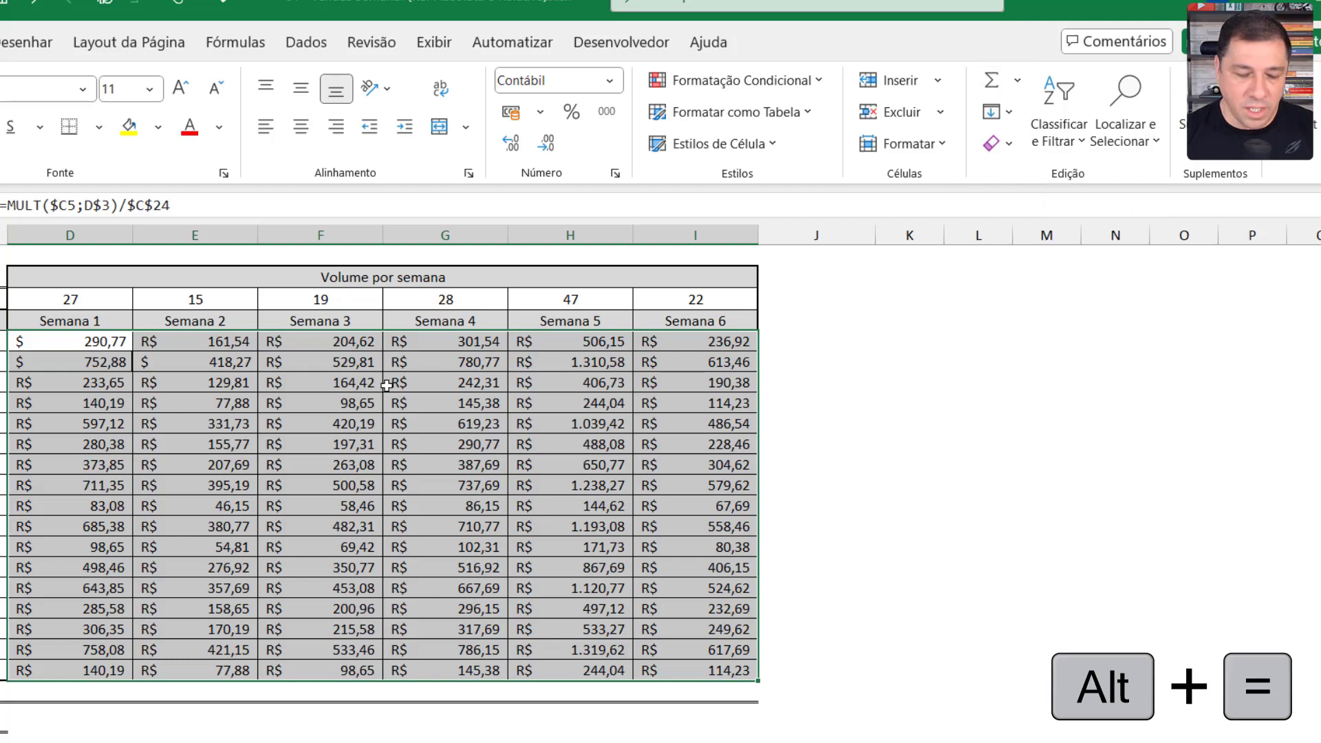
key("alt+equal")
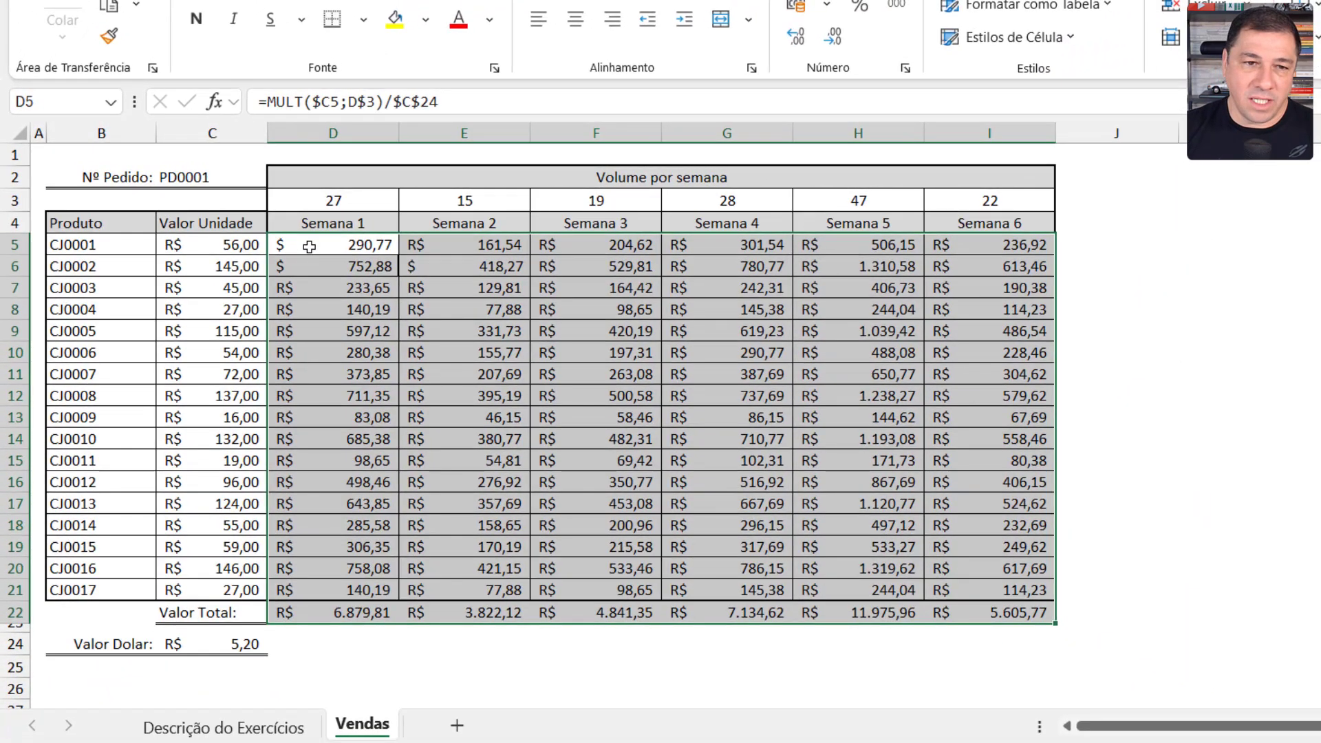
Step: Cycle the dollar-rate reference in D5's formula twice through C$24, $C24 and C24, and commit it back as $C$24
left_click(310, 246)
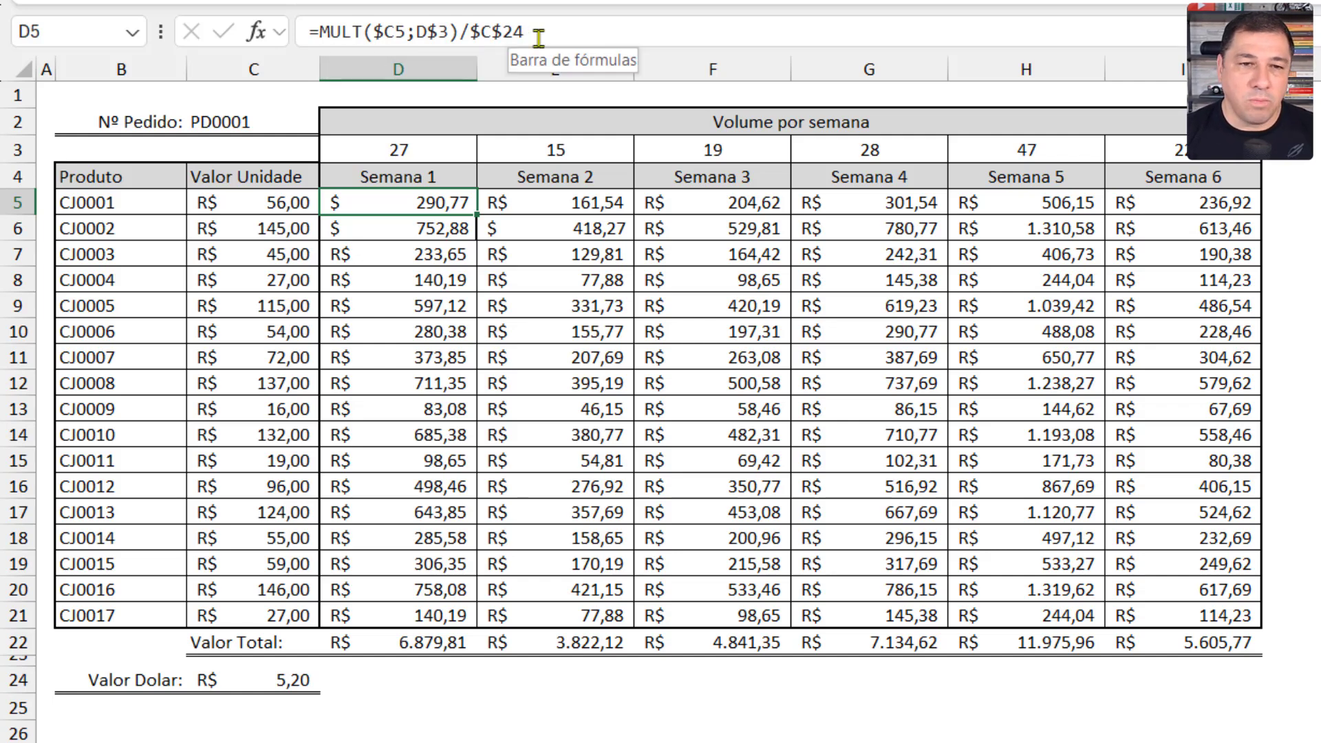
left_click_drag(526, 40, 473, 39)
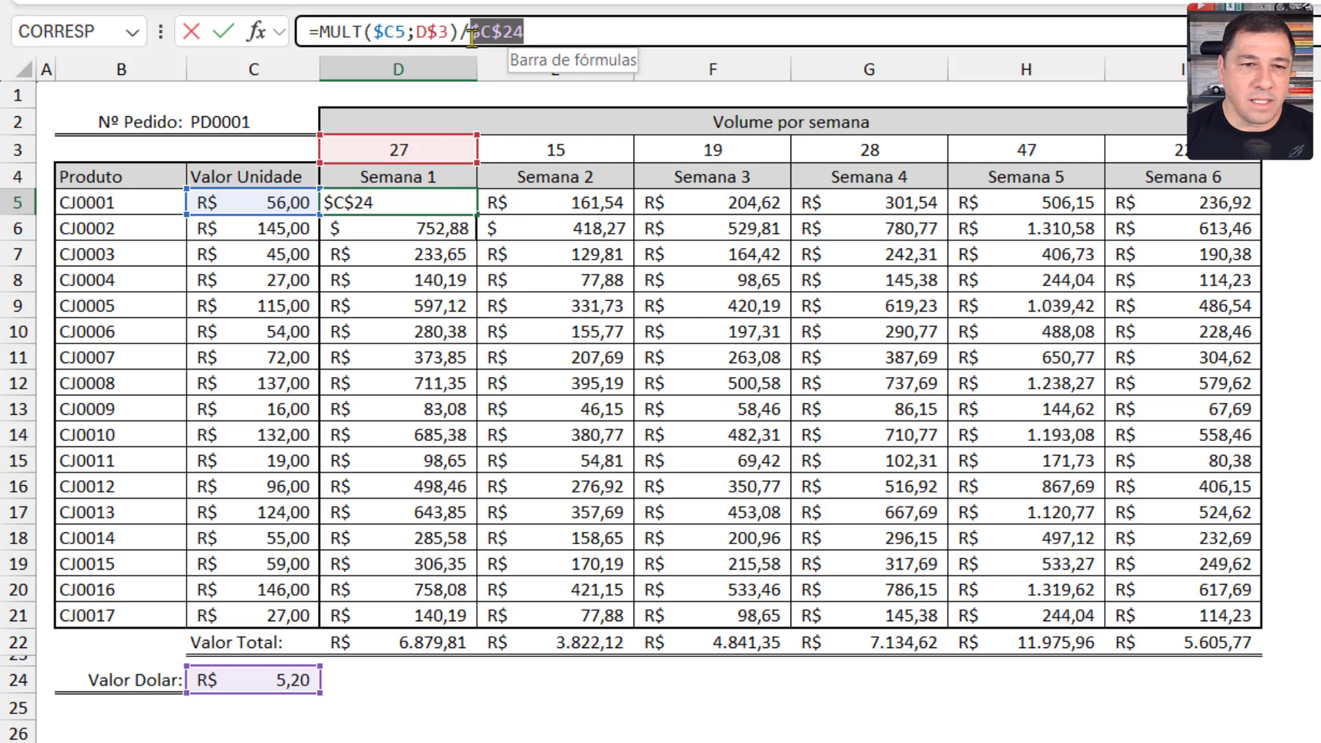
key("F4")
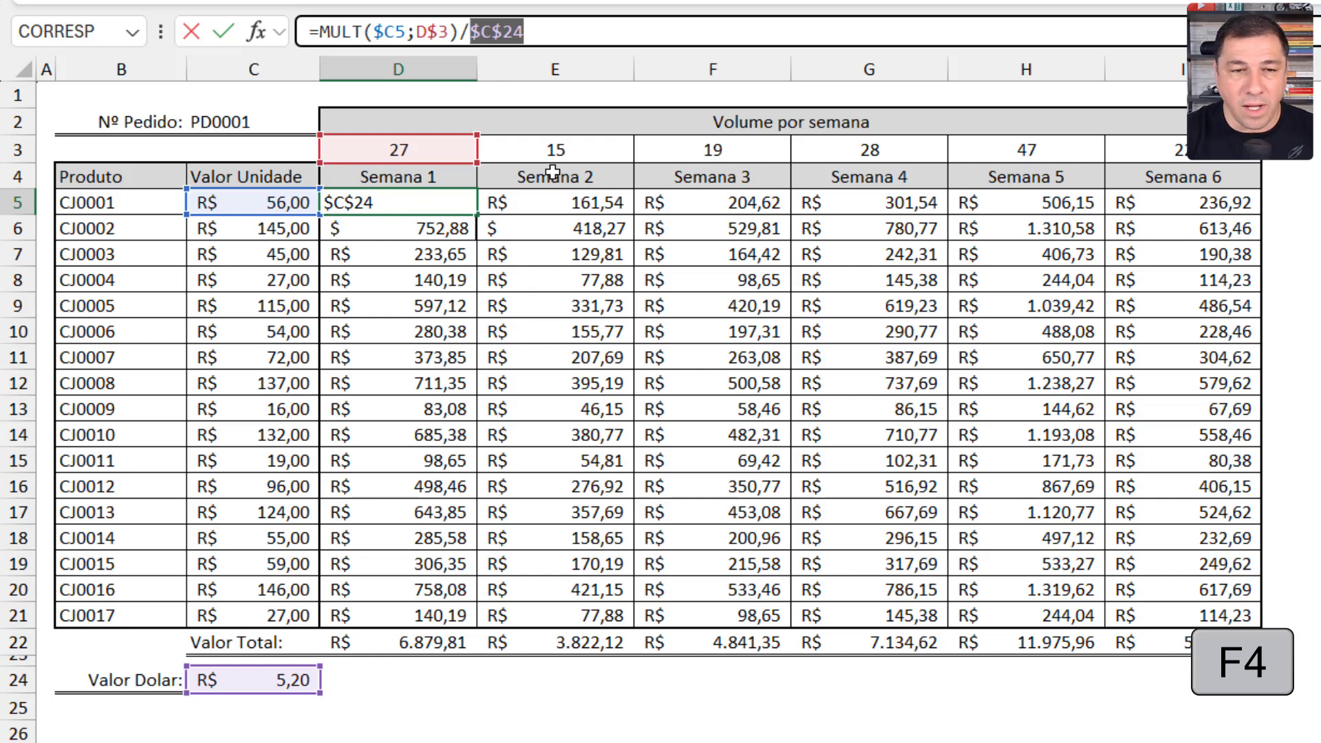
key("F4")
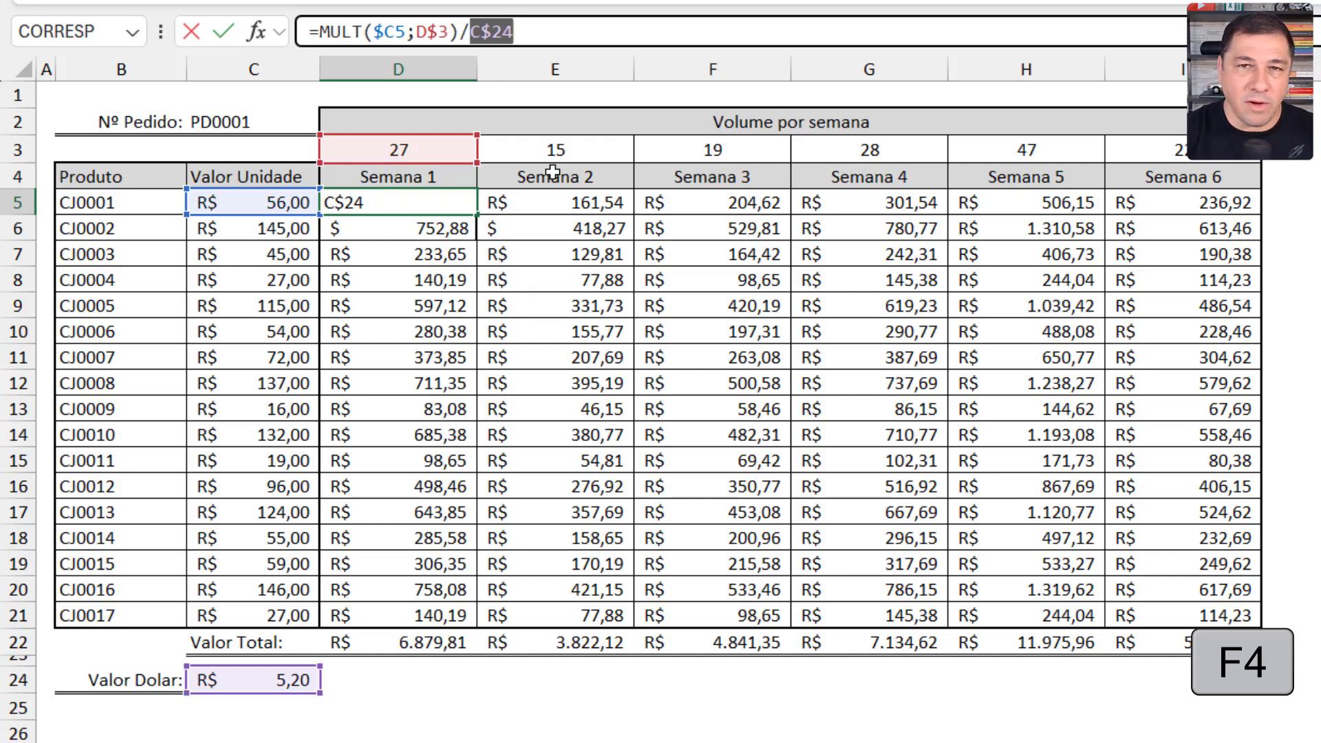
key("F4")
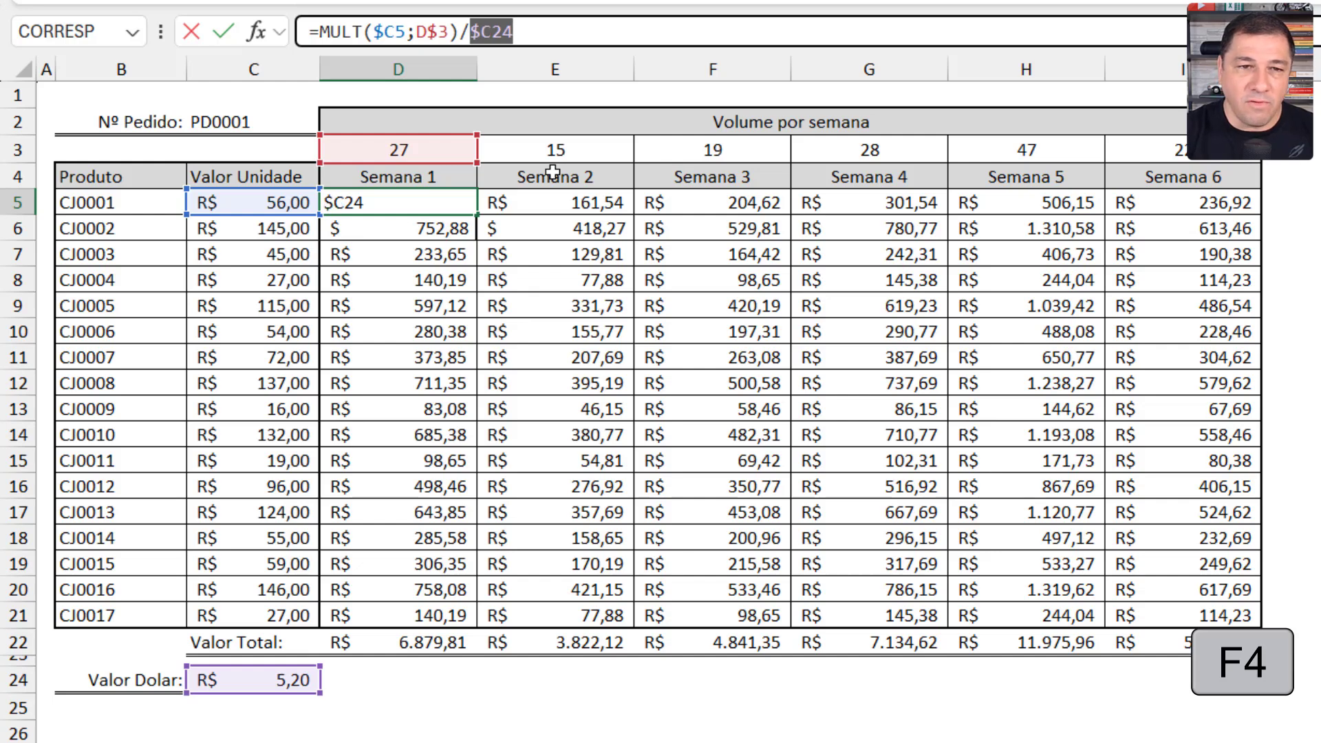
key("F4")
key("F4")
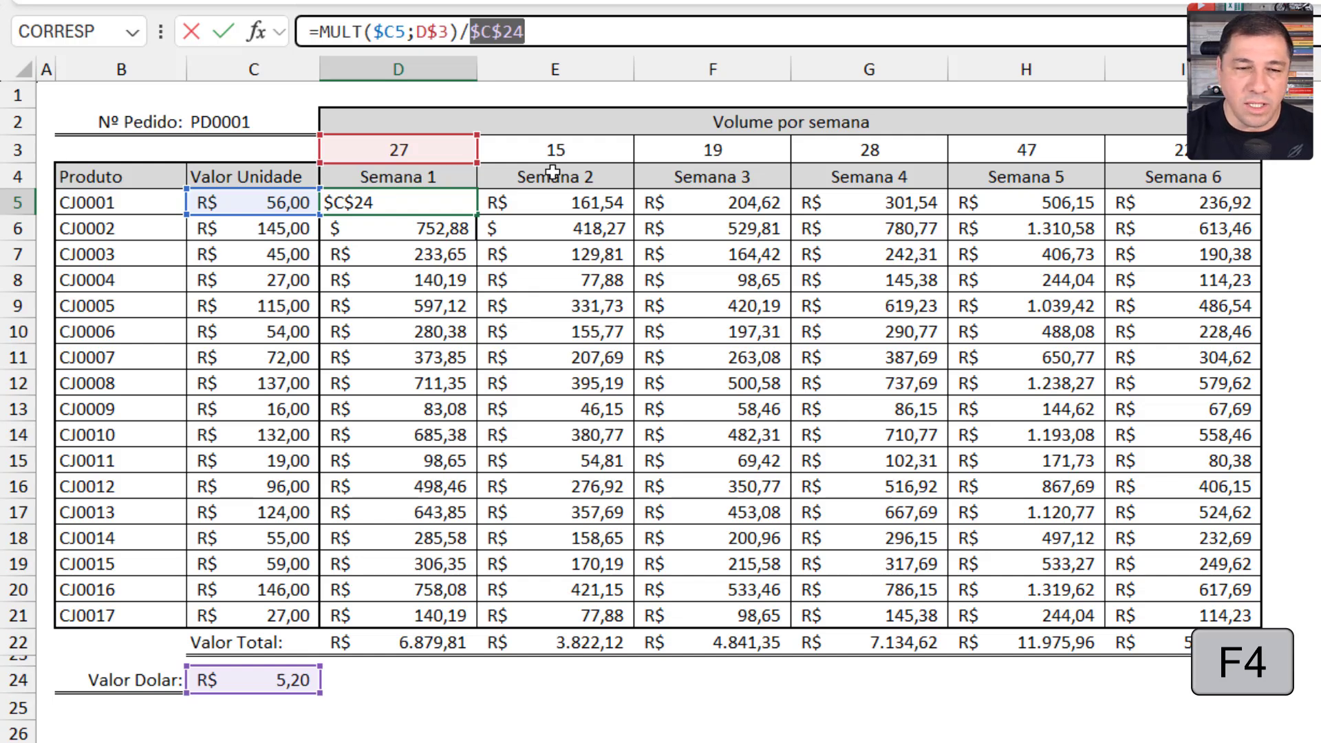
key("F4")
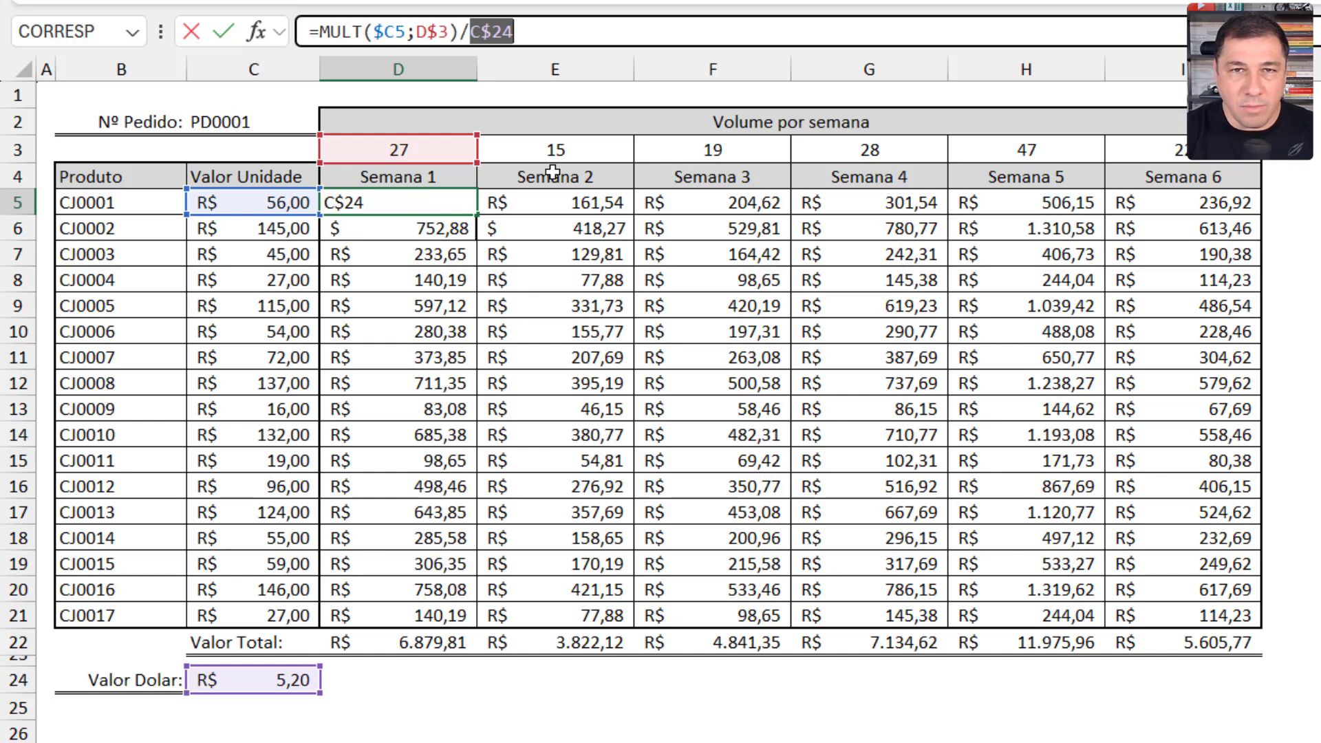
key("F4")
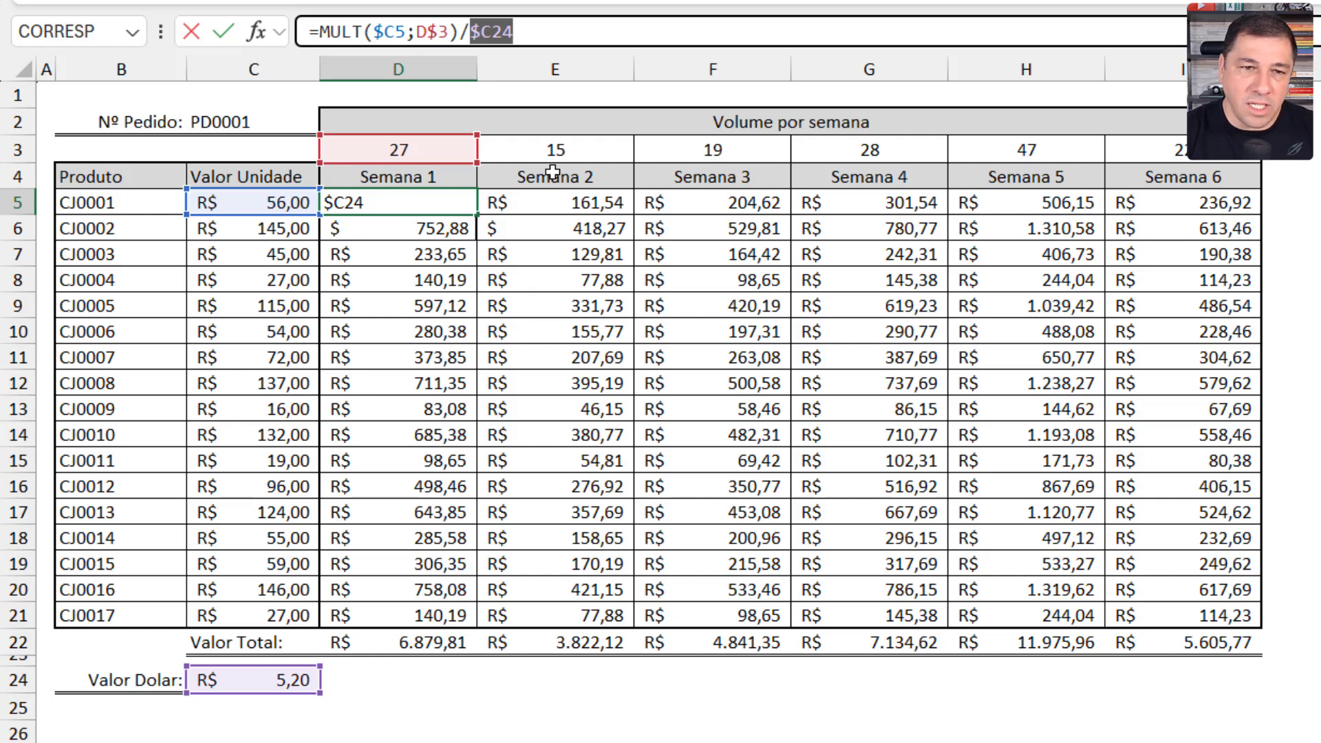
key("F4")
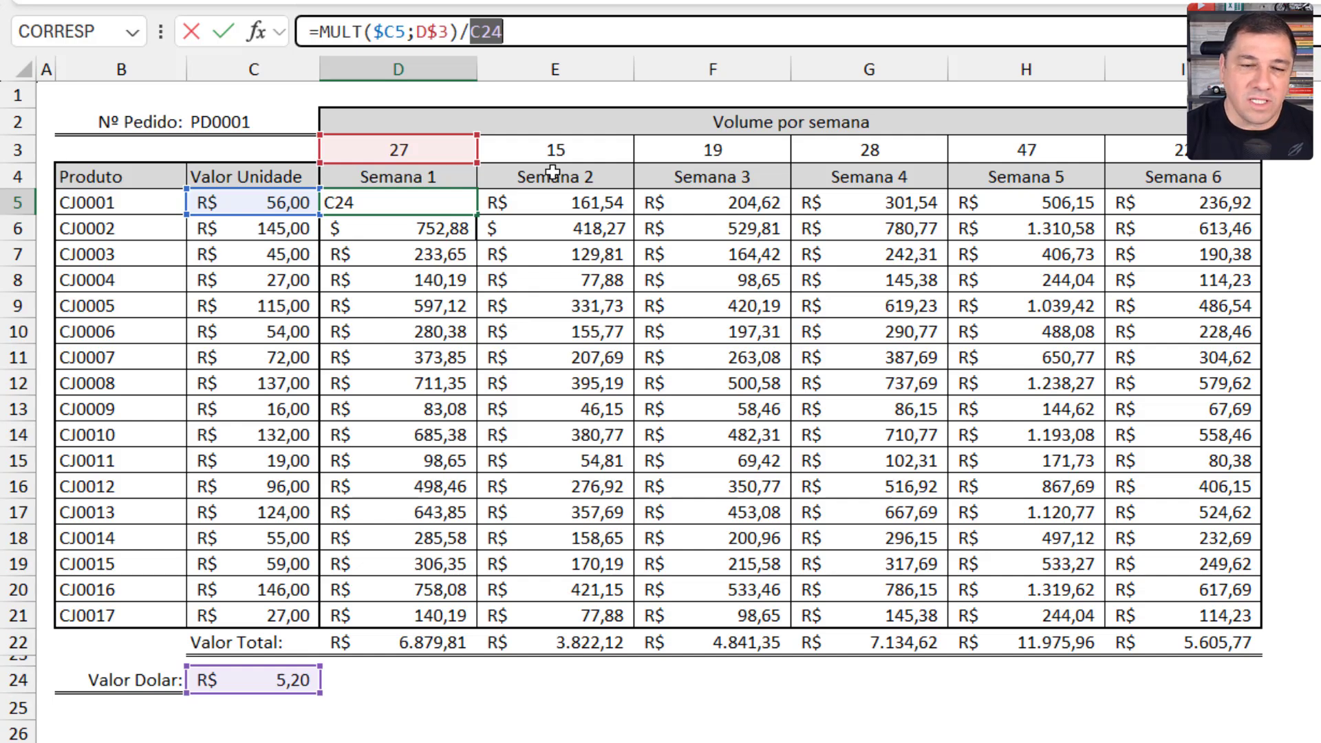
key("F4")
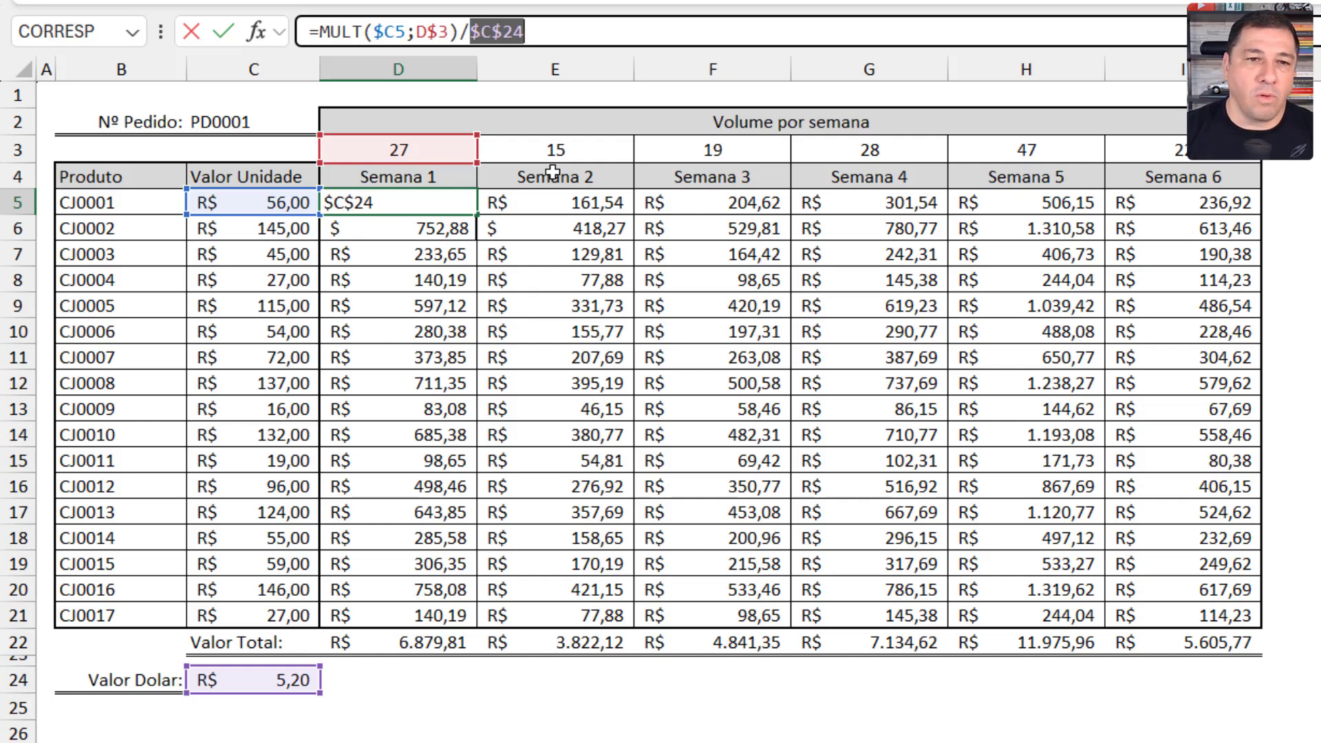
key("Return")
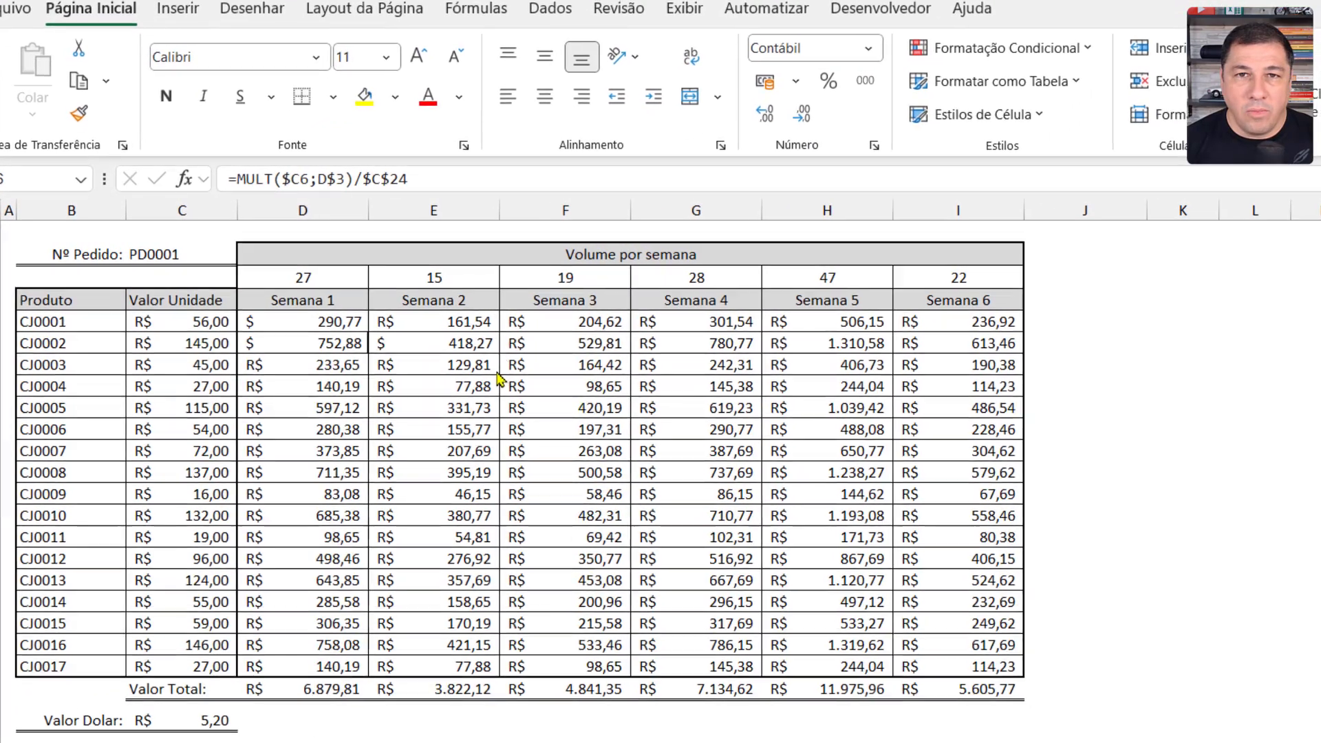
Step: Apply the $ Inglês (Estados Unidos) accounting format to all weekly values and totals in D5:I22
left_click(325, 323)
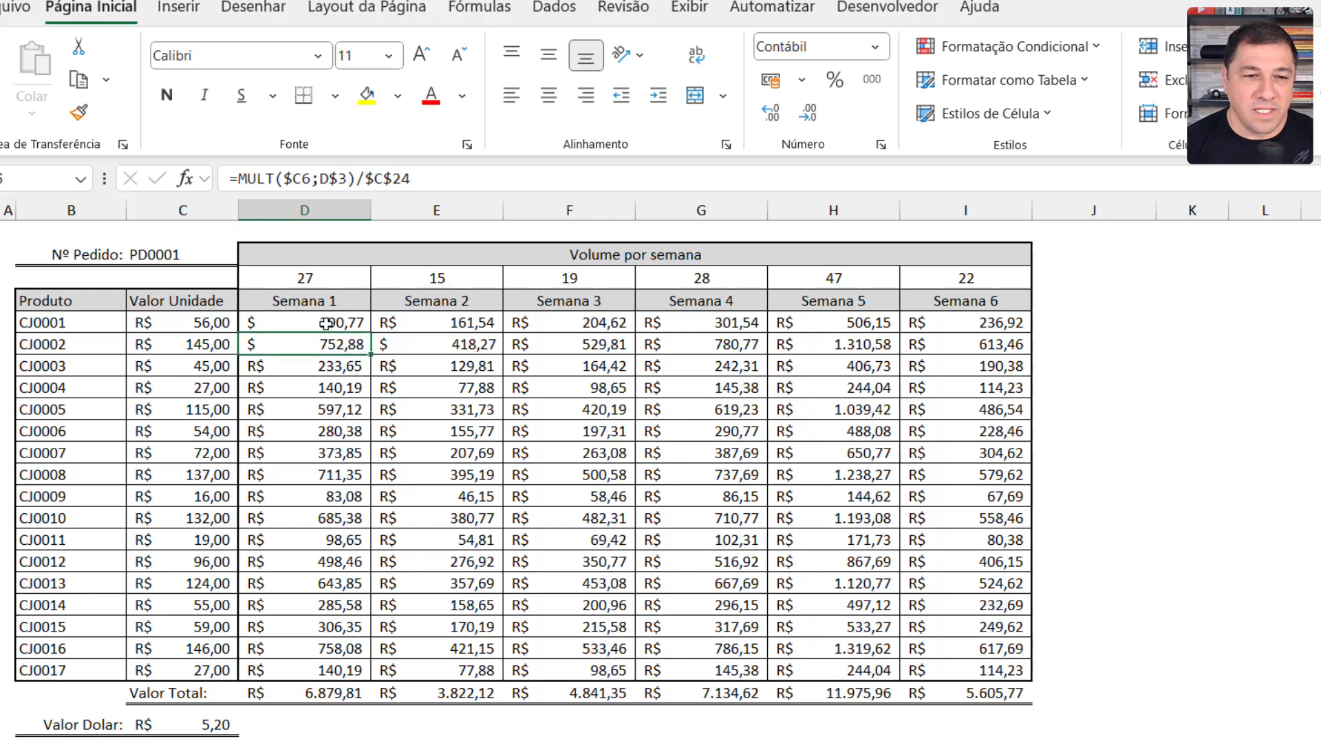
mouse_move(326, 324)
left_mouse_down()
mouse_move(333, 347)
mouse_move(413, 413)
mouse_move(861, 609)
mouse_move(867, 669)
mouse_move(978, 693)
left_mouse_up()
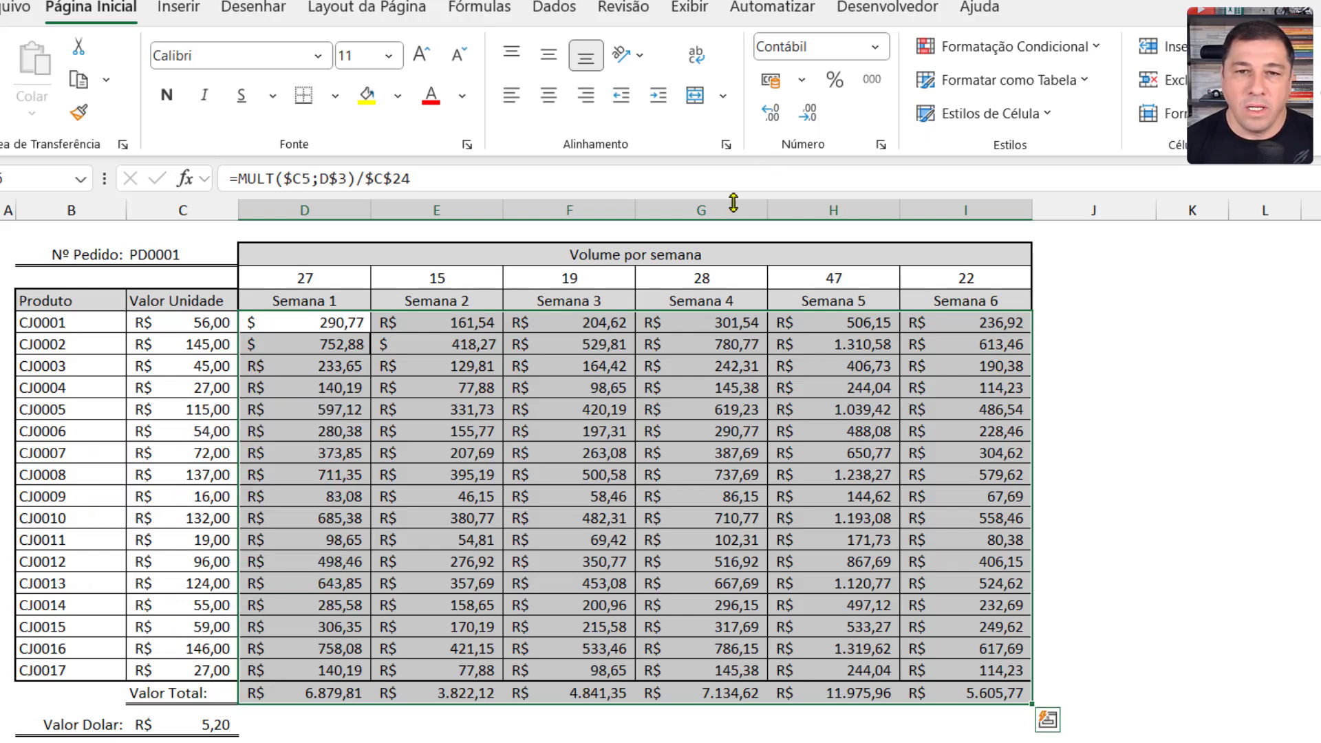
left_click(802, 80)
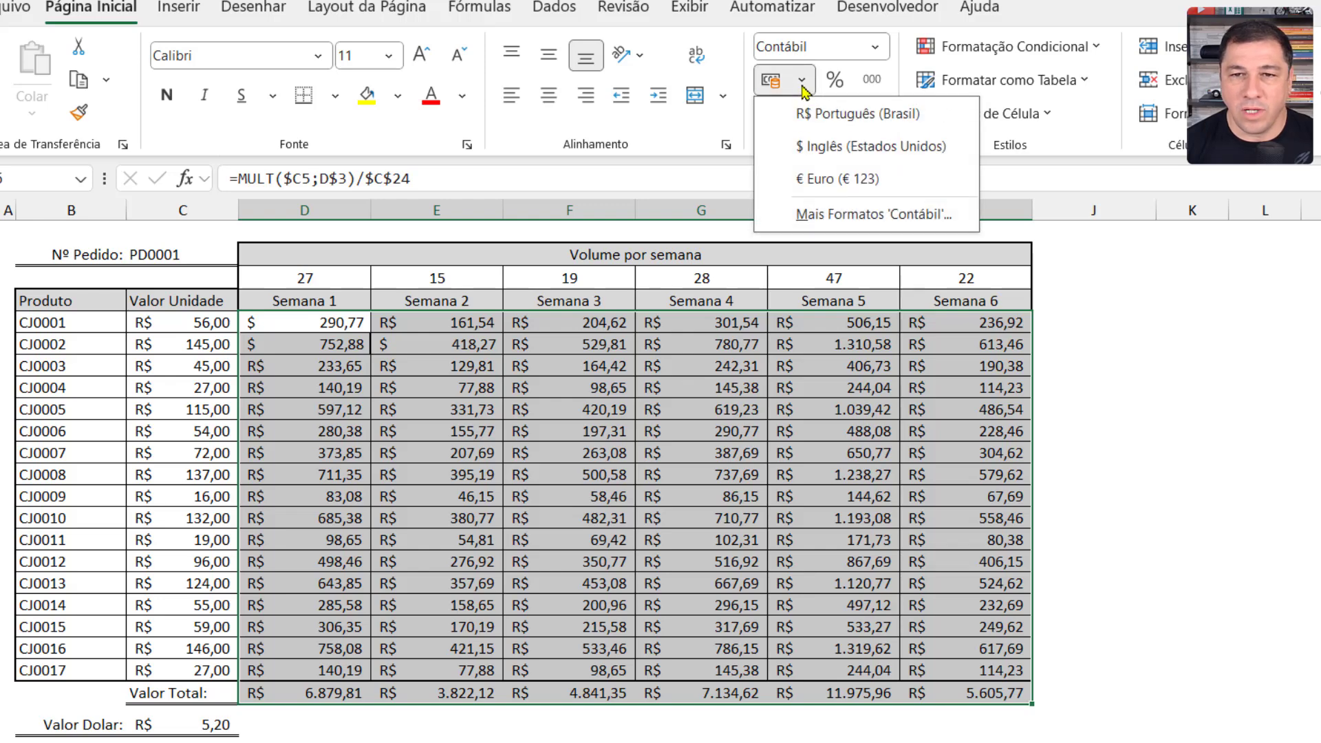
left_click(810, 148)
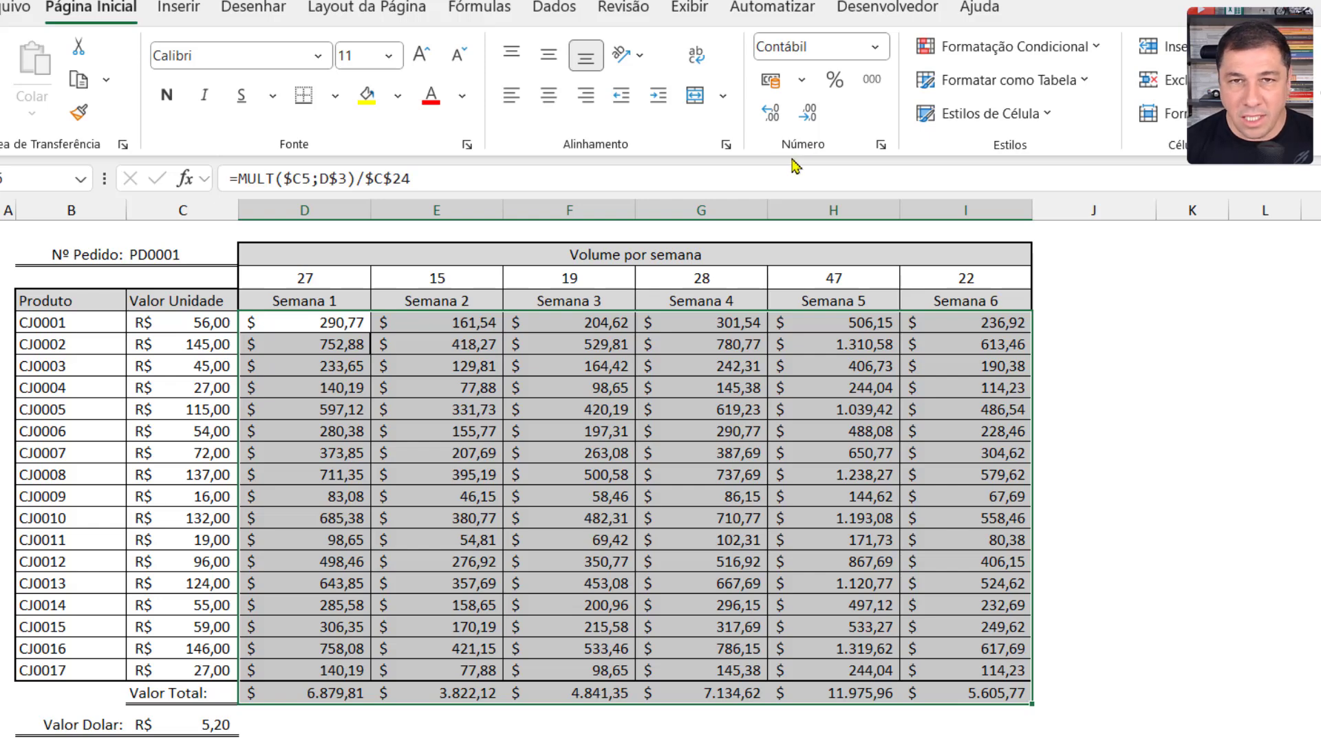